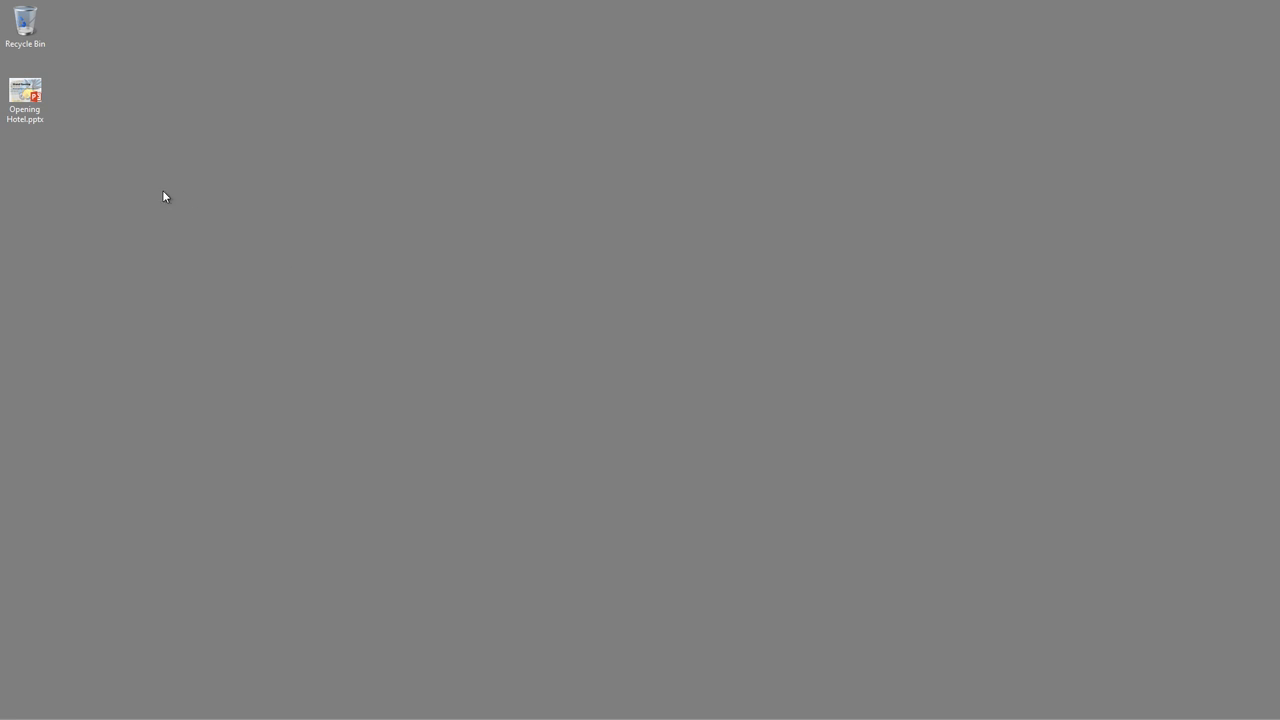
Step: Open Opening Hotel.pptx from the desktop in PowerPoint
right_click(31, 95)
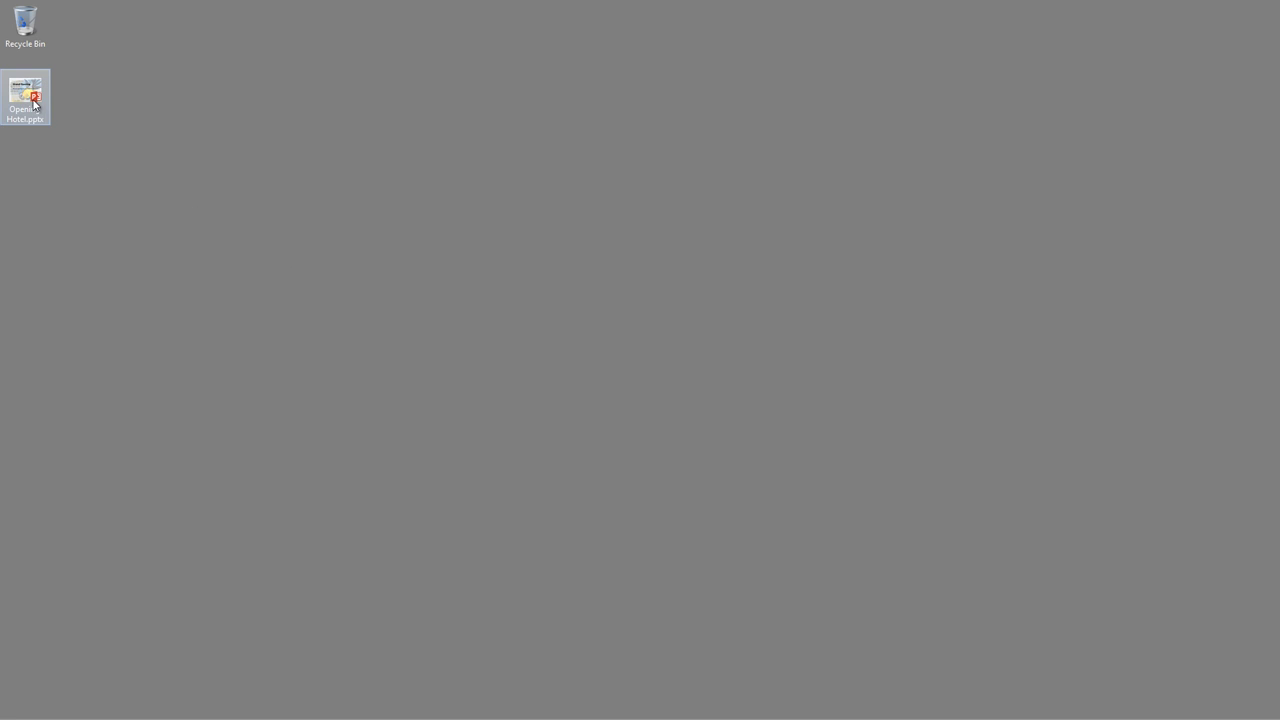
click(51, 106)
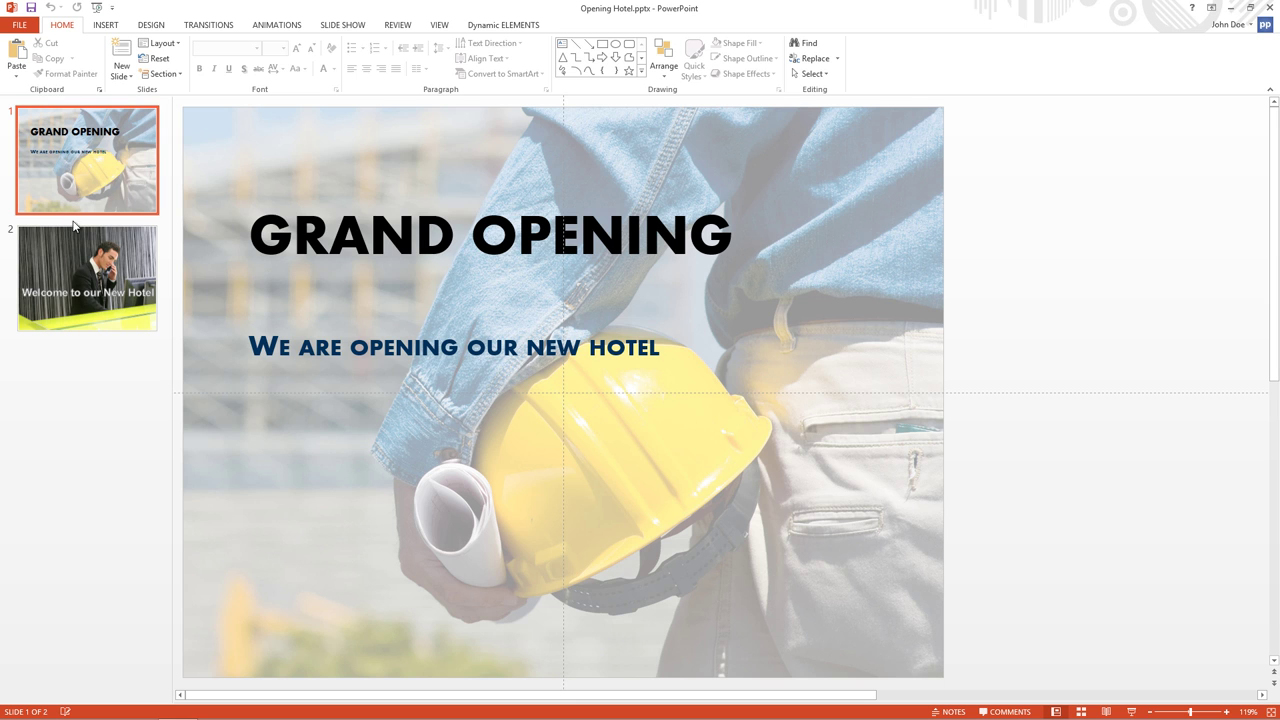
Step: On the Grand Opening slide, duplicate the 'We are opening our new hotel' subtitle and drag the copy below it
click(67, 276)
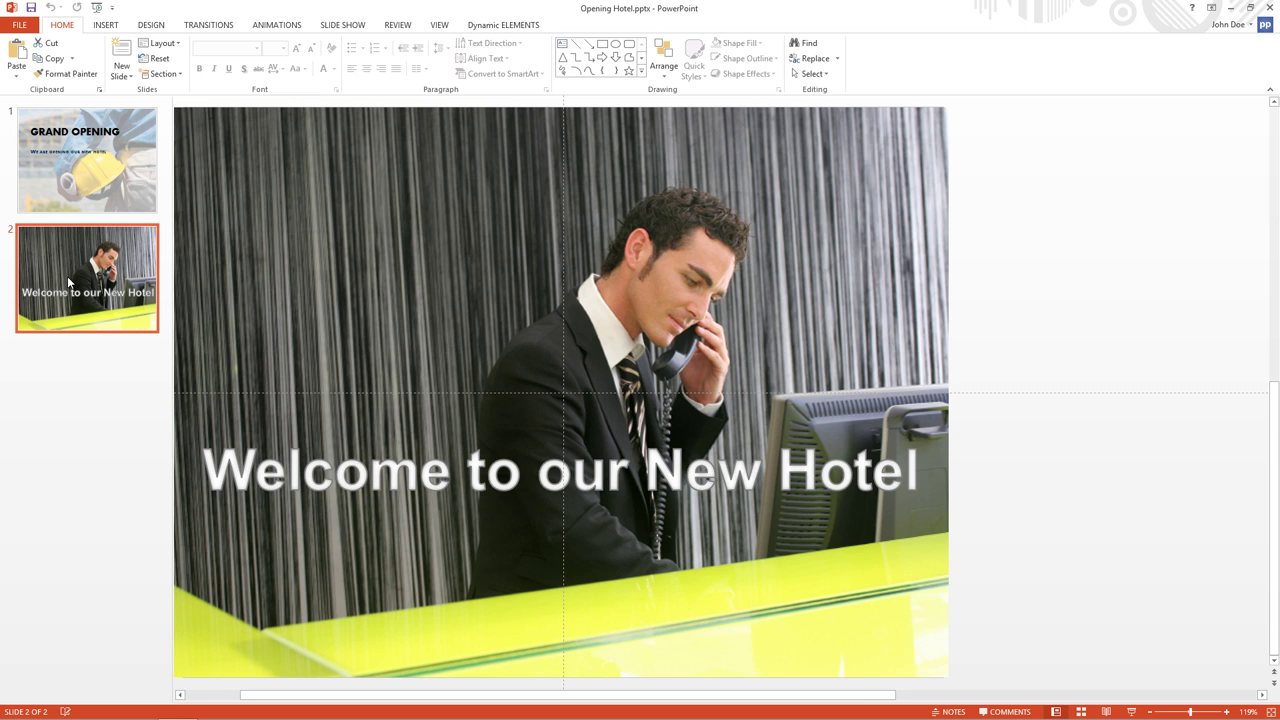
click(67, 197)
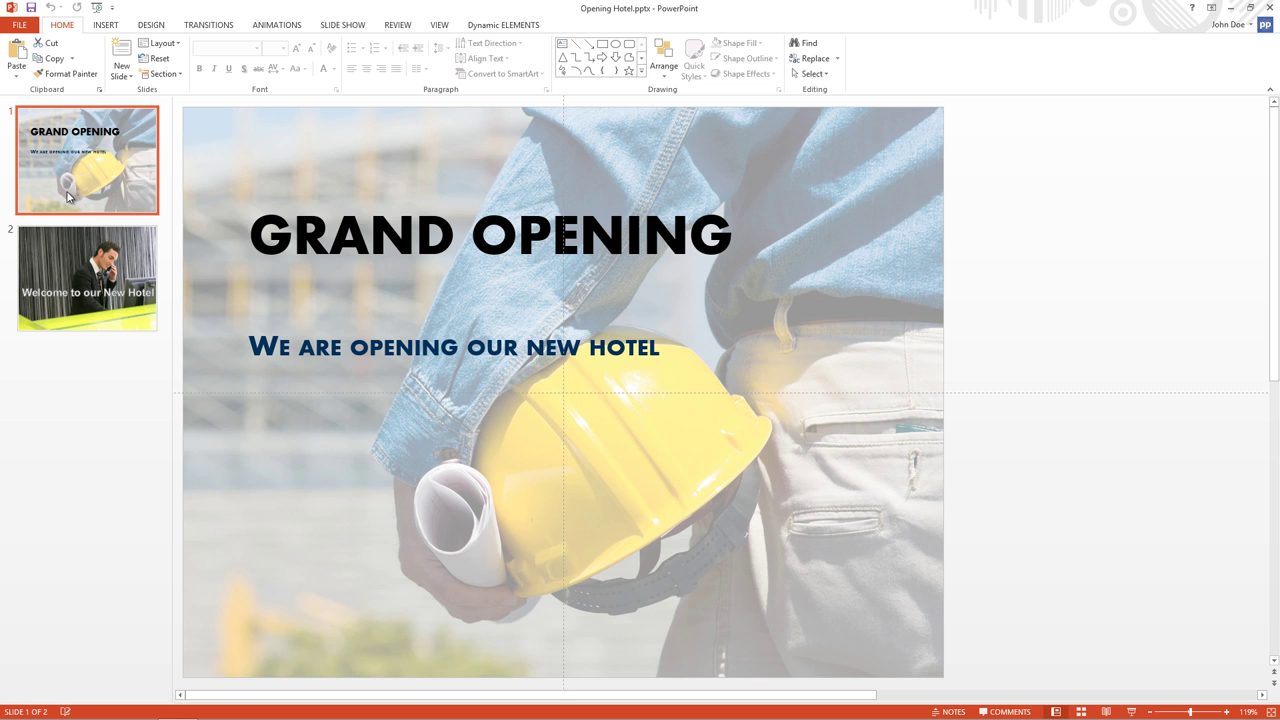
click(257, 341)
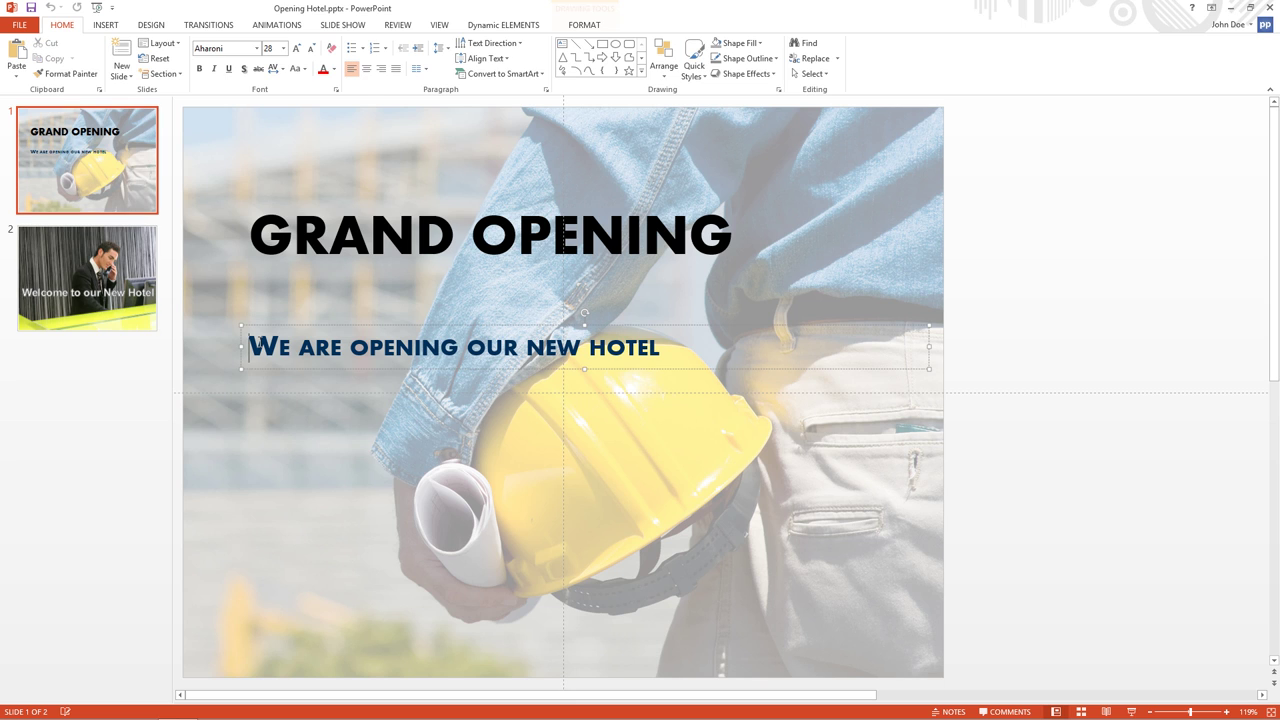
right_click(272, 328)
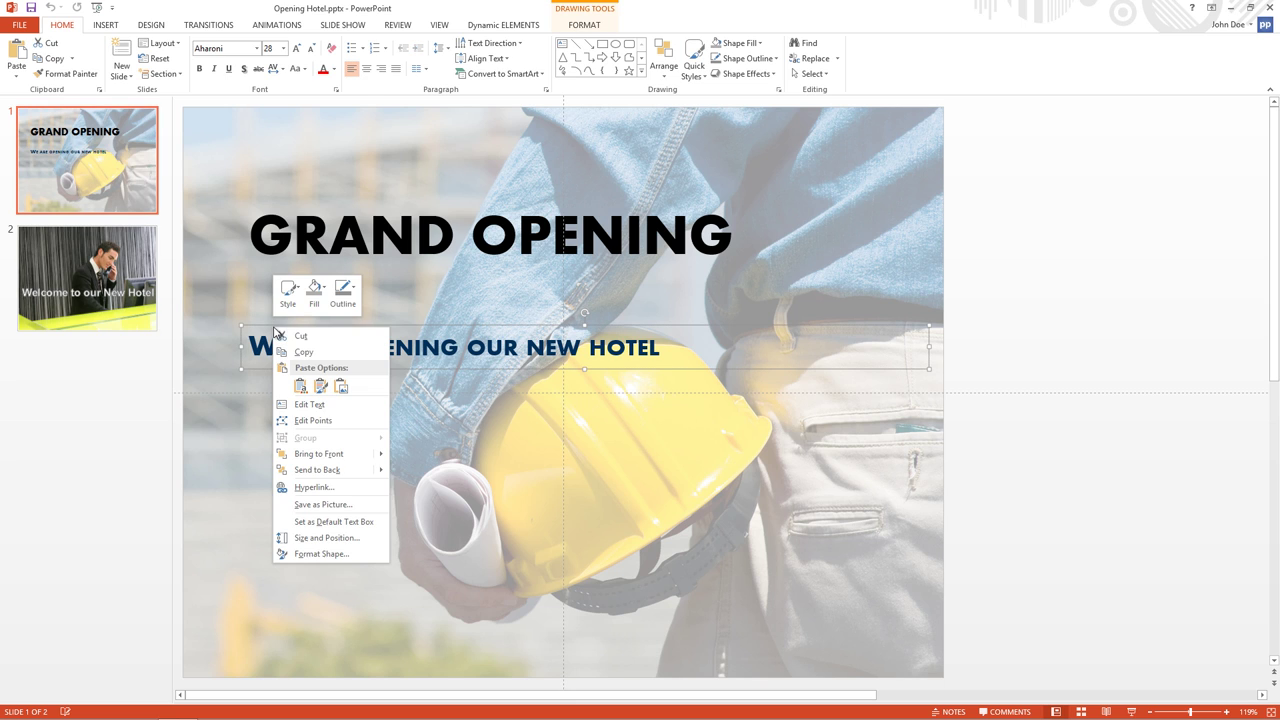
key(Escape)
right_click(234, 417)
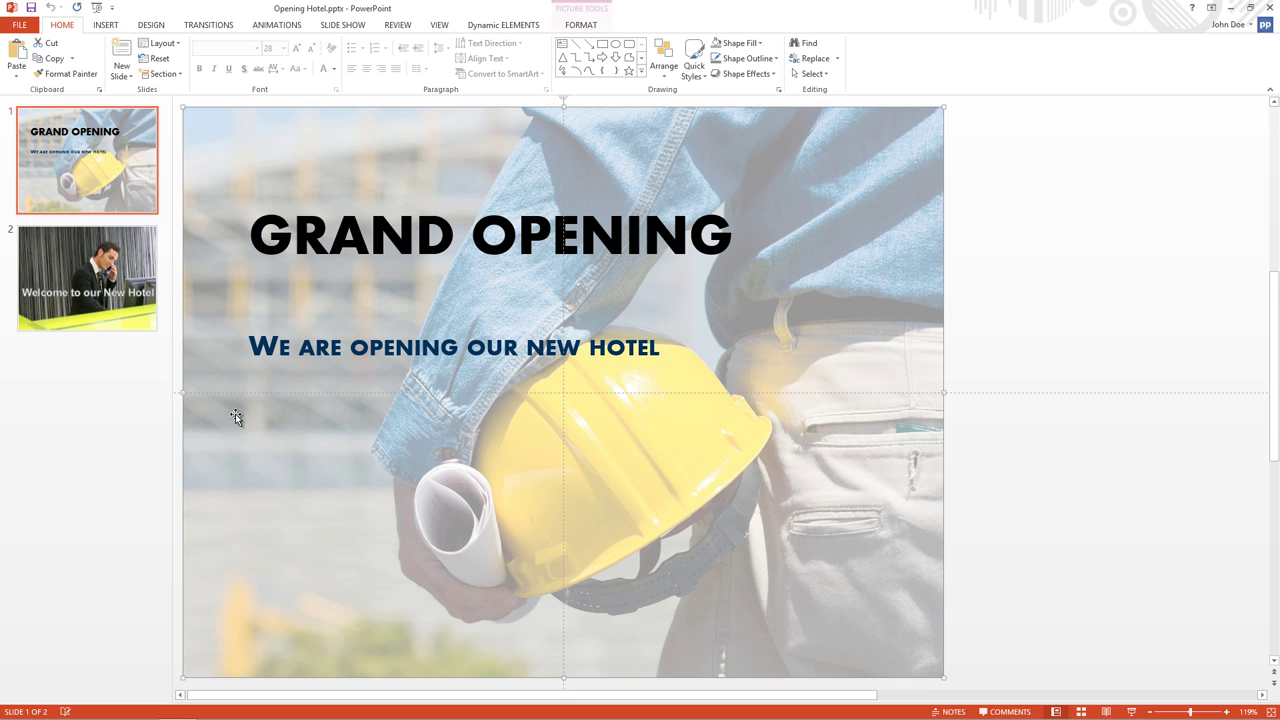
click(264, 474)
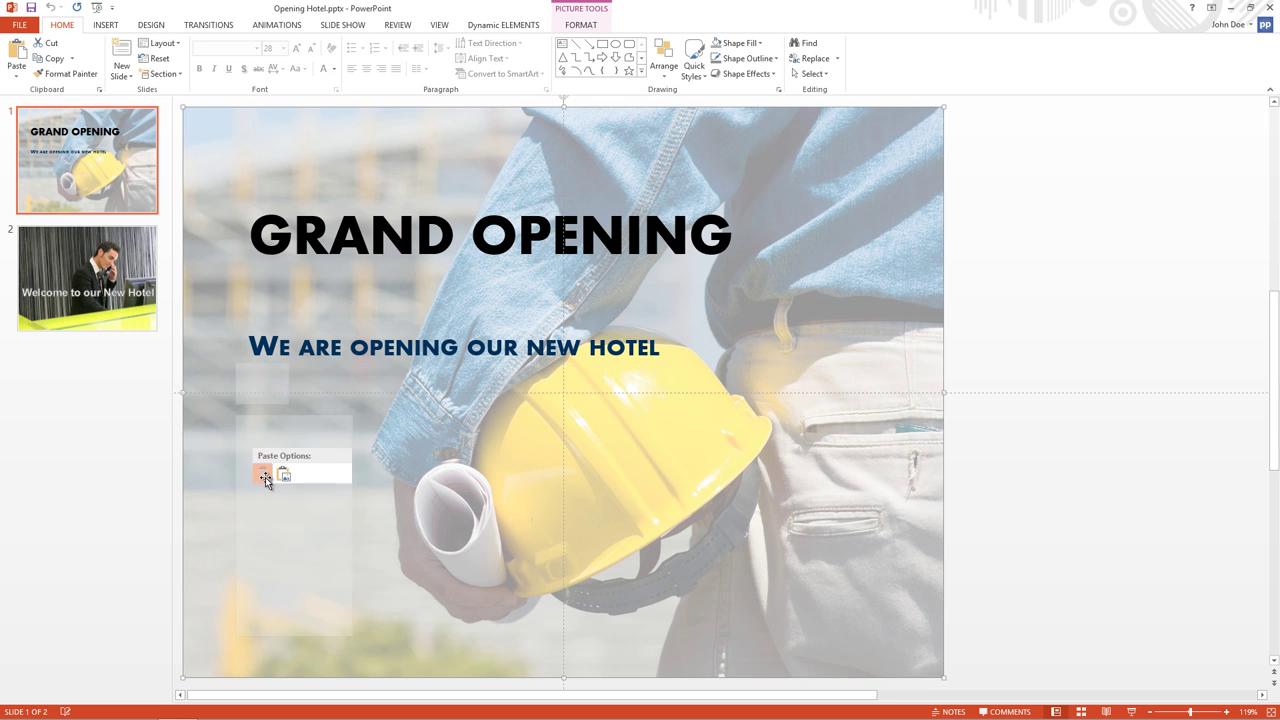
drag(309, 380, 291, 475)
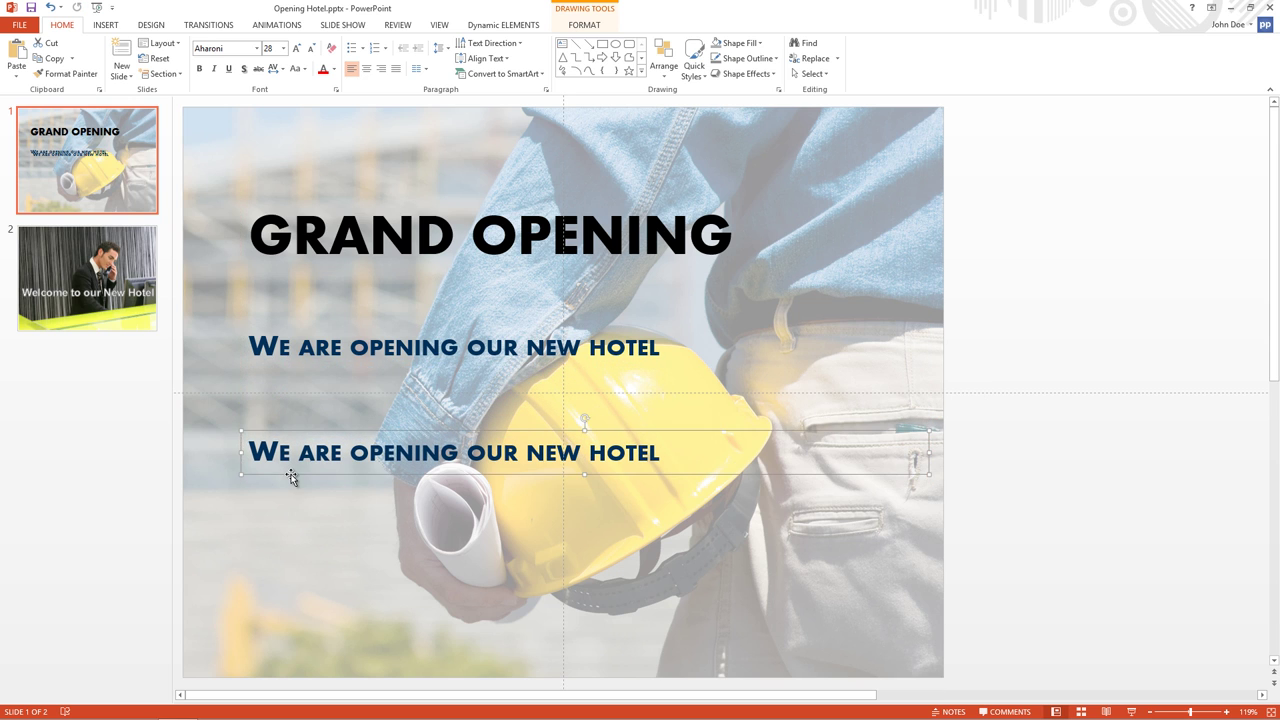
Step: Replace the copied subtitle's text with 'We count down:'
triple_click(255, 437)
key(Delete)
text(W)
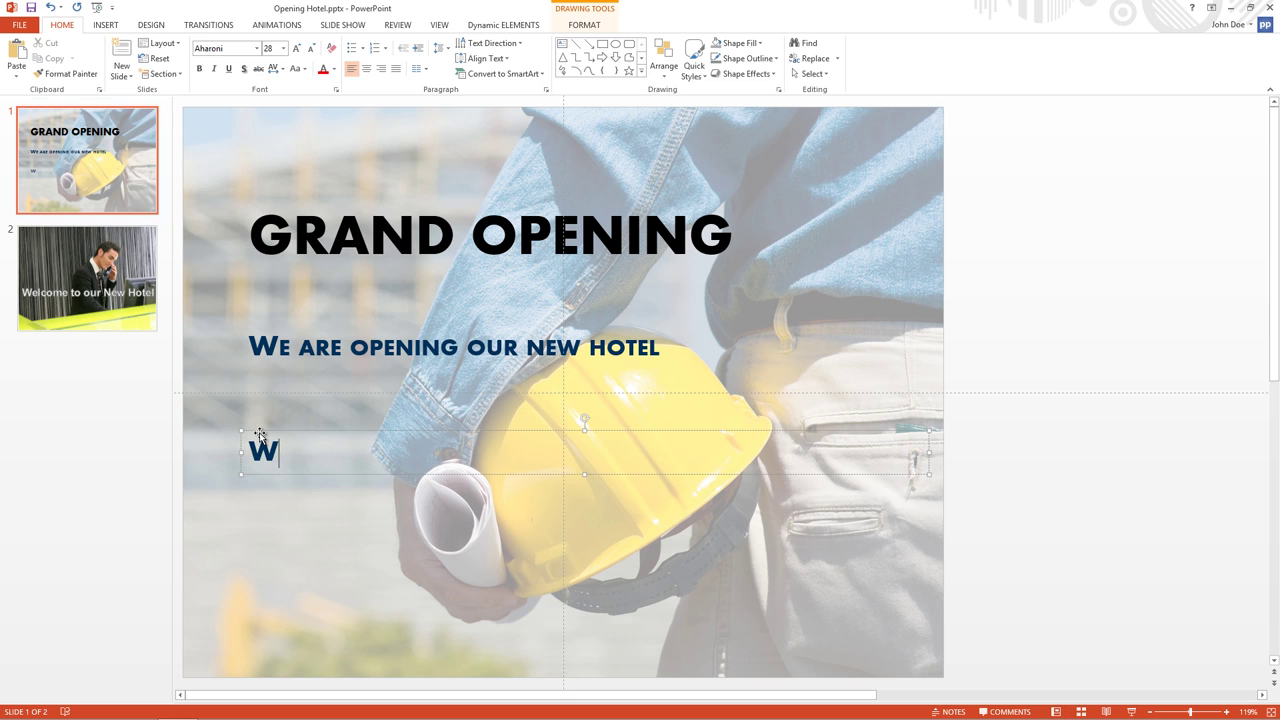
text(e count)
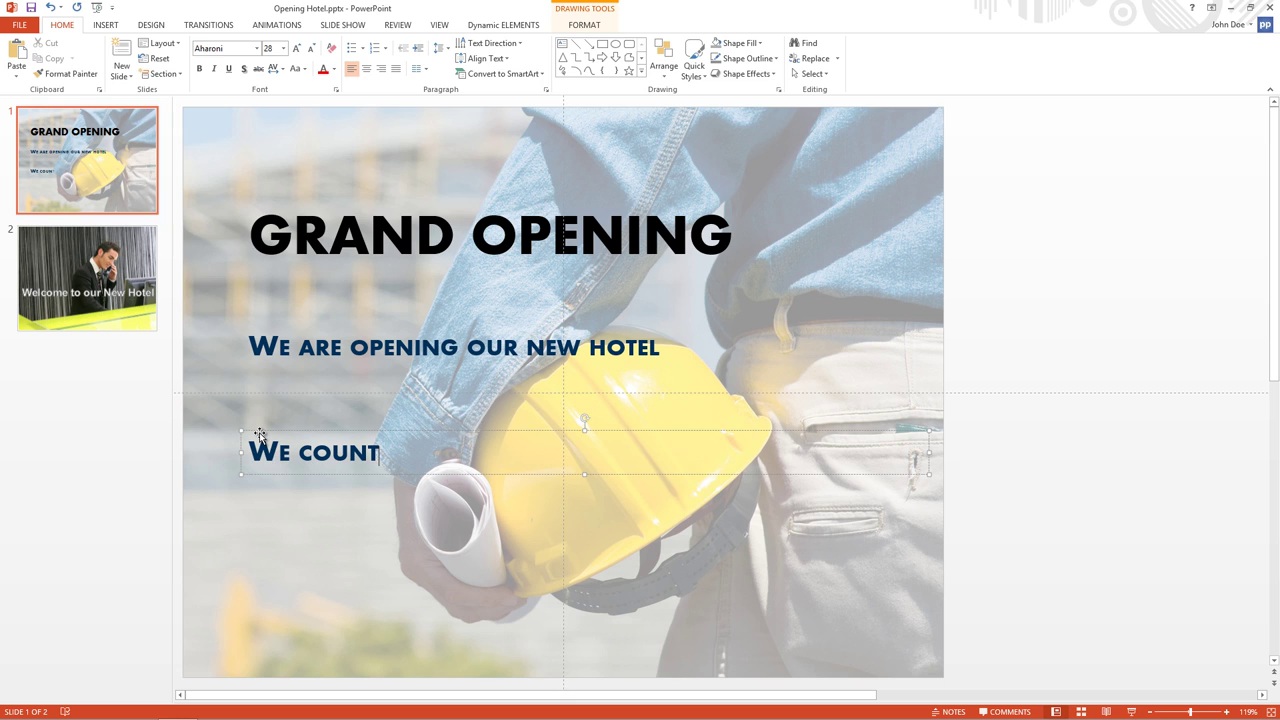
text( down)
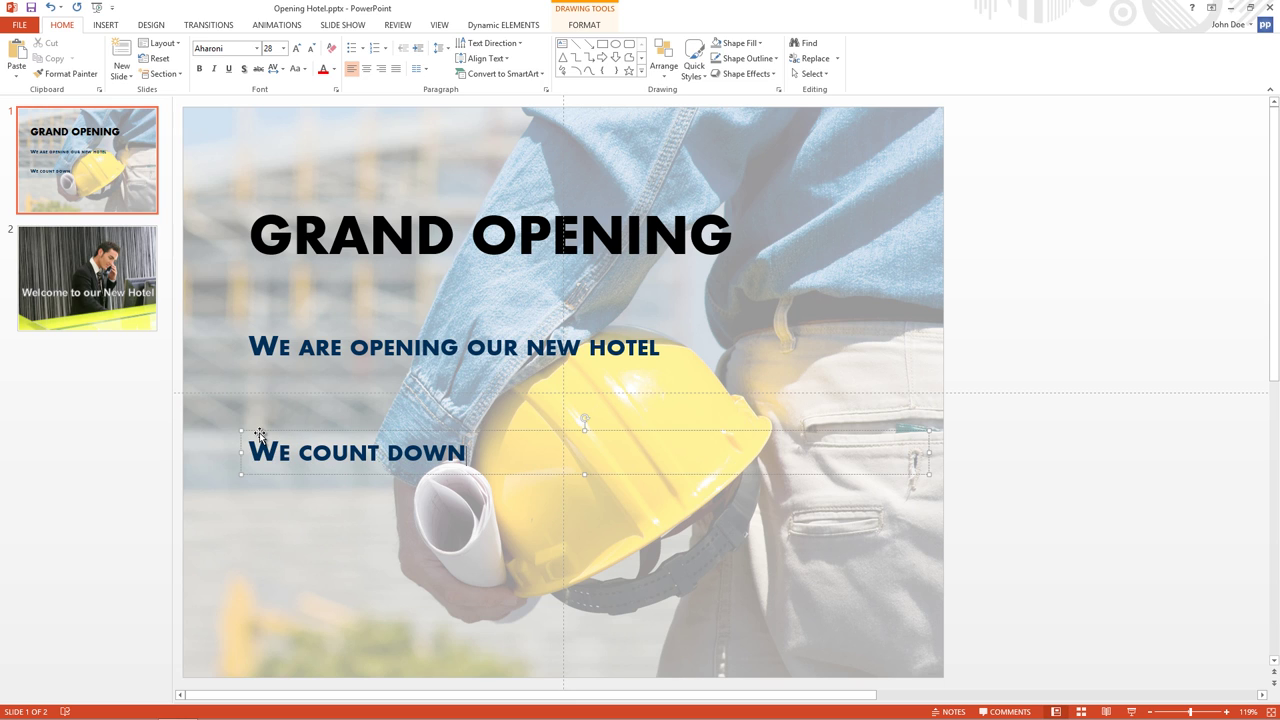
text(:)
click(288, 525)
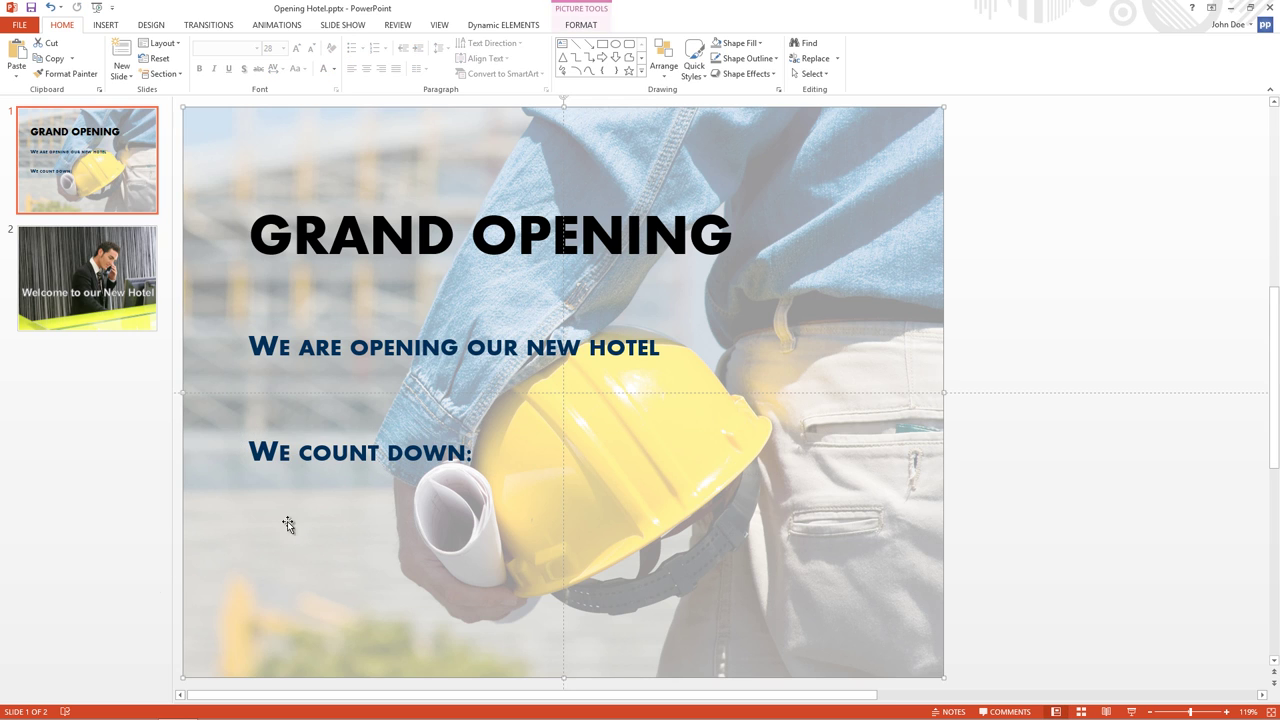
Step: Duplicate the 'We count down:' box and place the copy below it
click(316, 442)
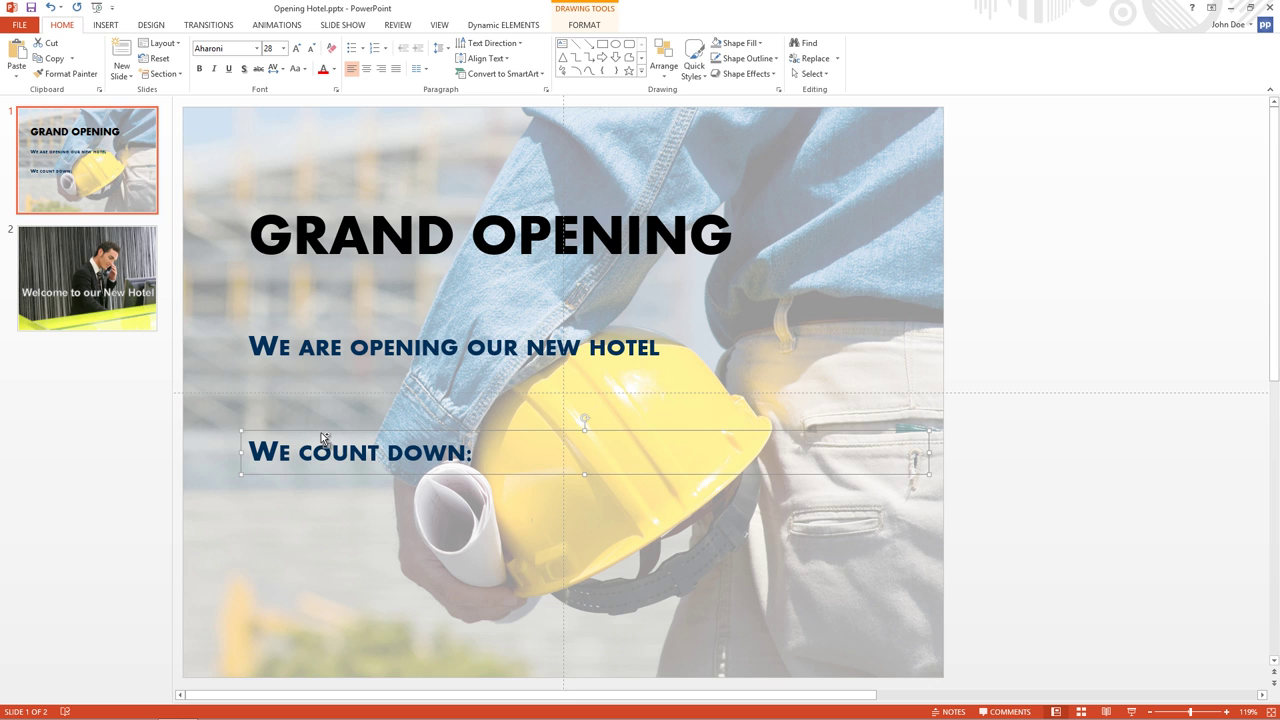
key(ctrl+d)
drag(352, 446, 339, 516)
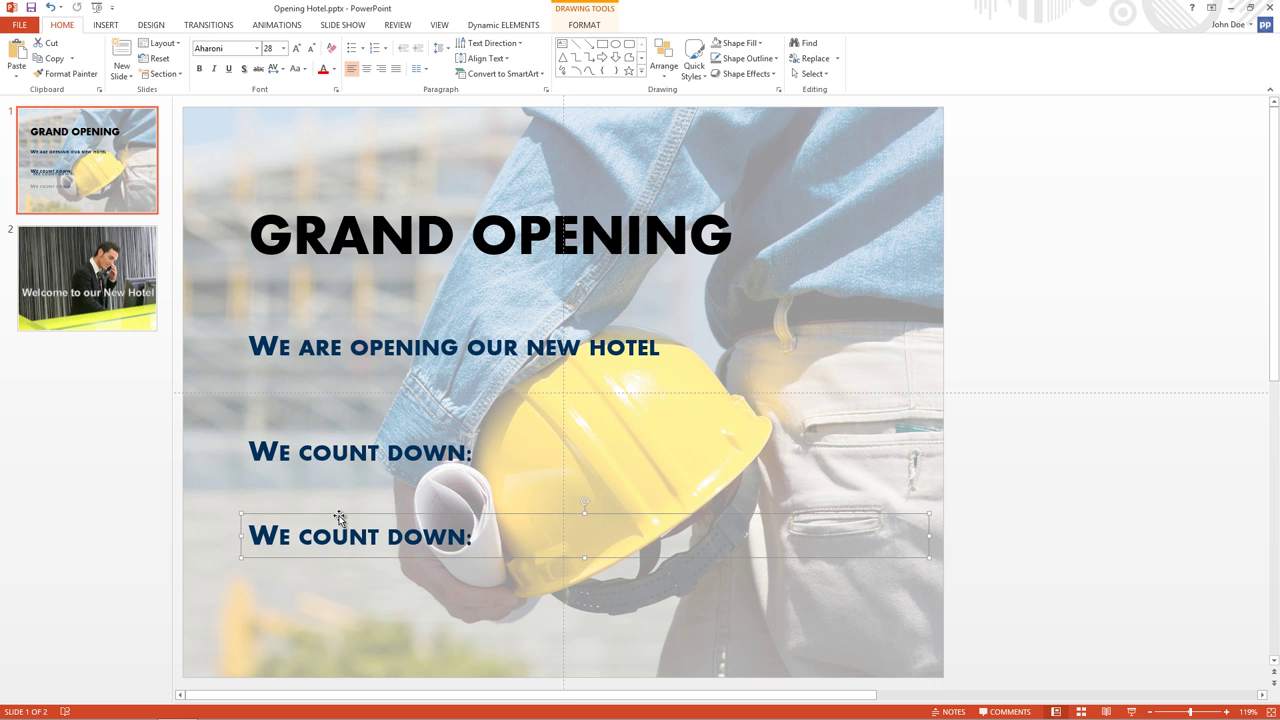
Step: Turn the duplicate line into a dynamic countdown timer targeting September 1, 2015
click(534, 27)
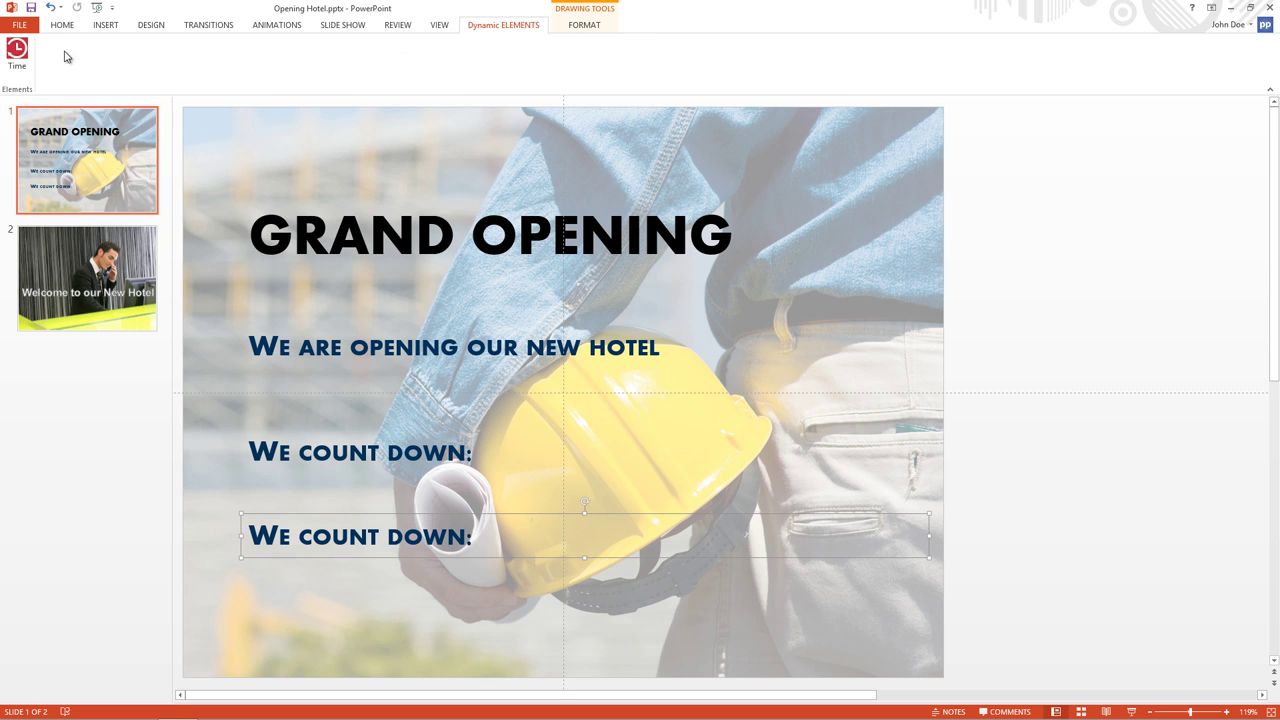
click(16, 56)
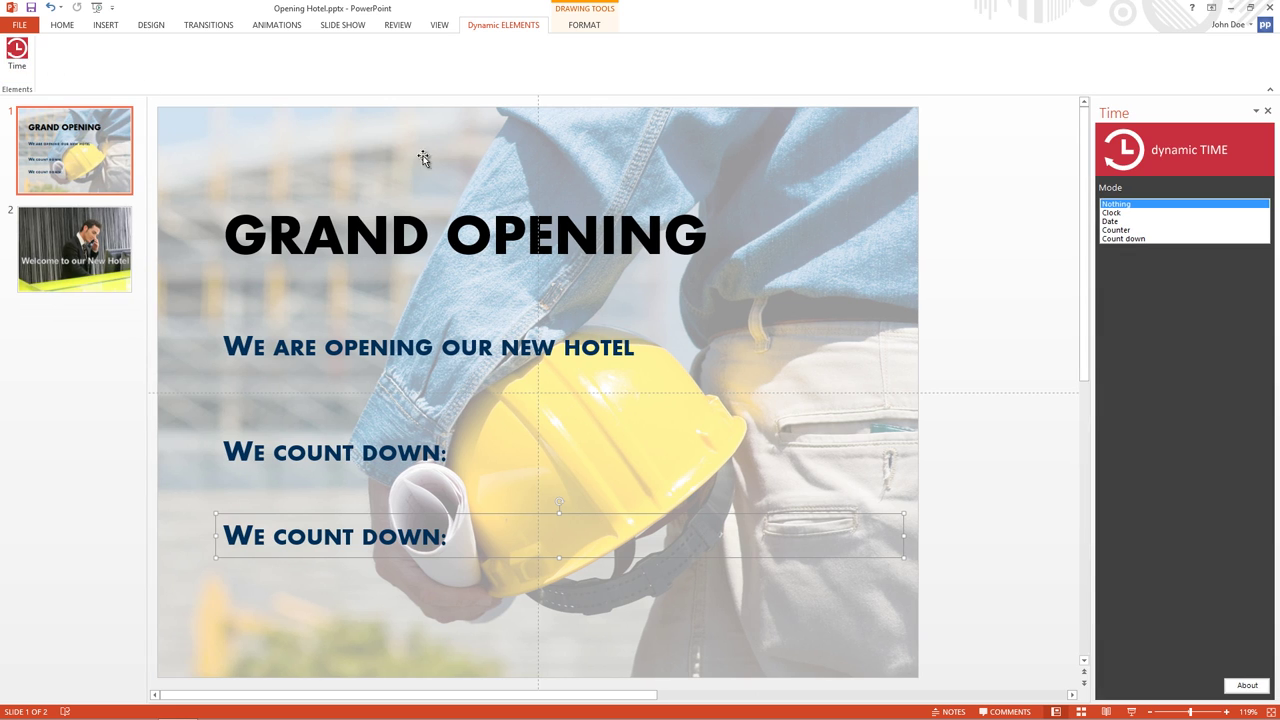
click(1159, 240)
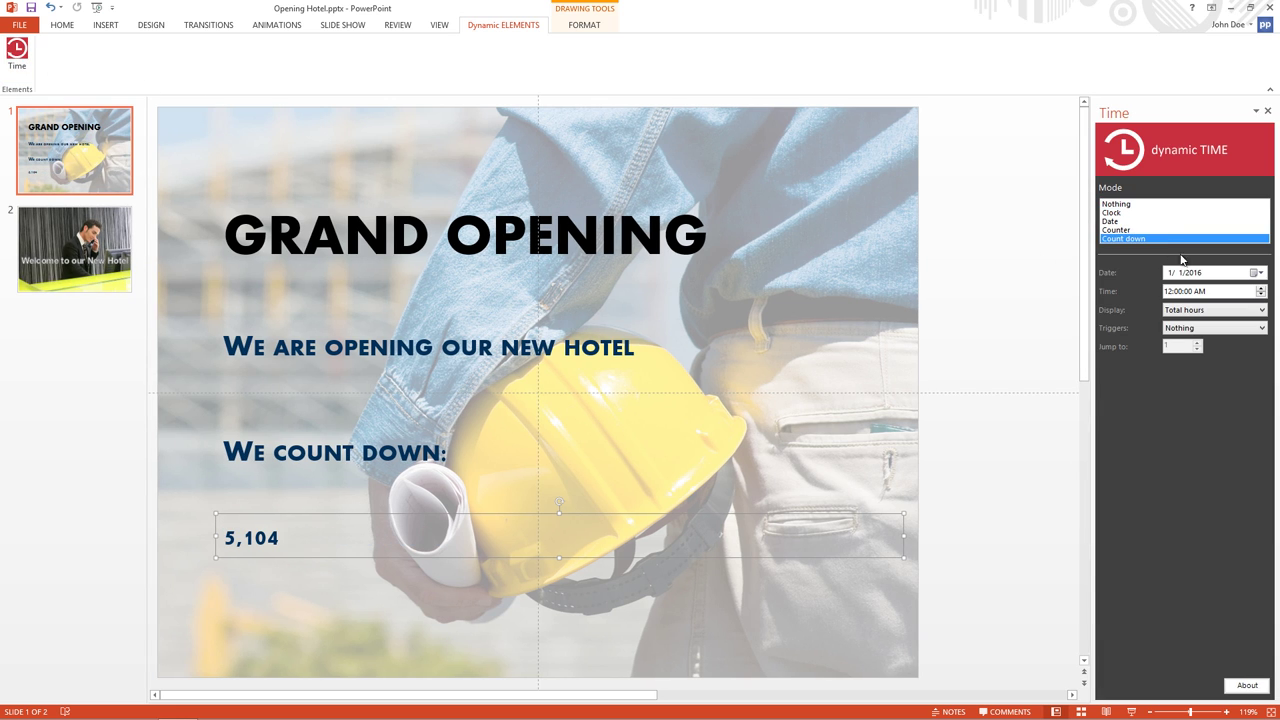
click(1261, 273)
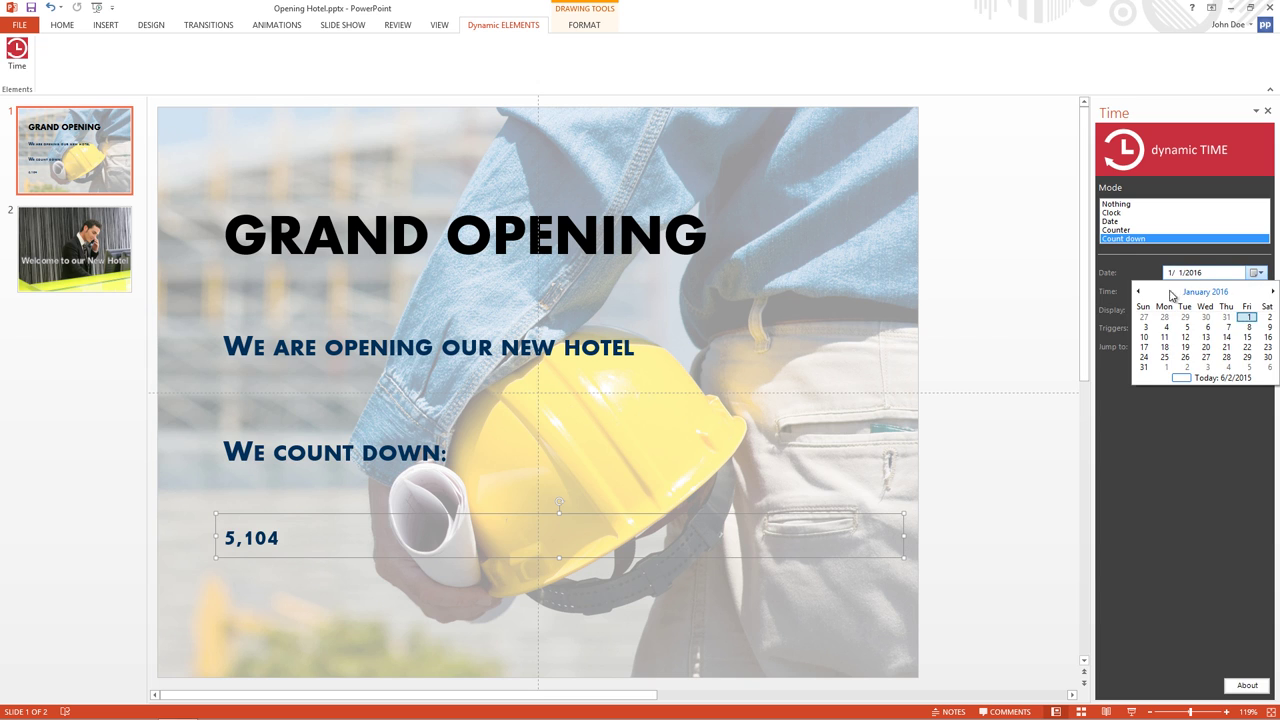
click(1138, 291)
click(1138, 291)
click(1138, 291)
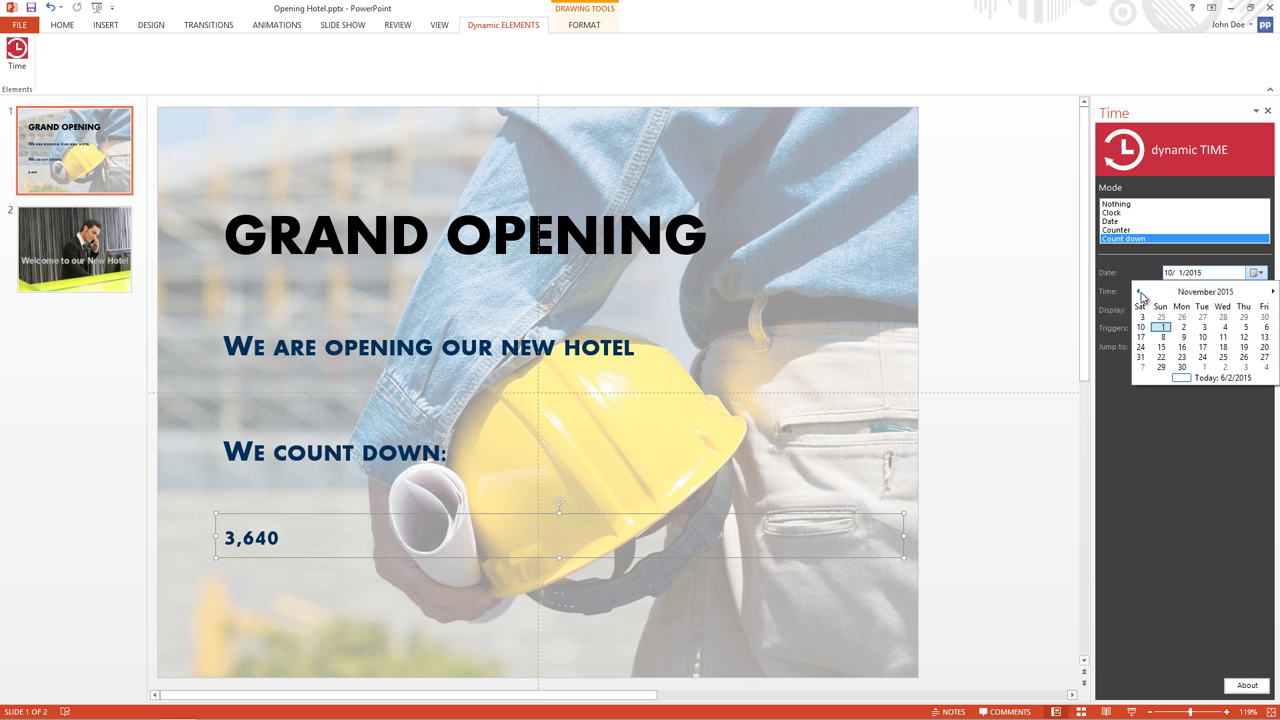
click(1138, 291)
click(1138, 291)
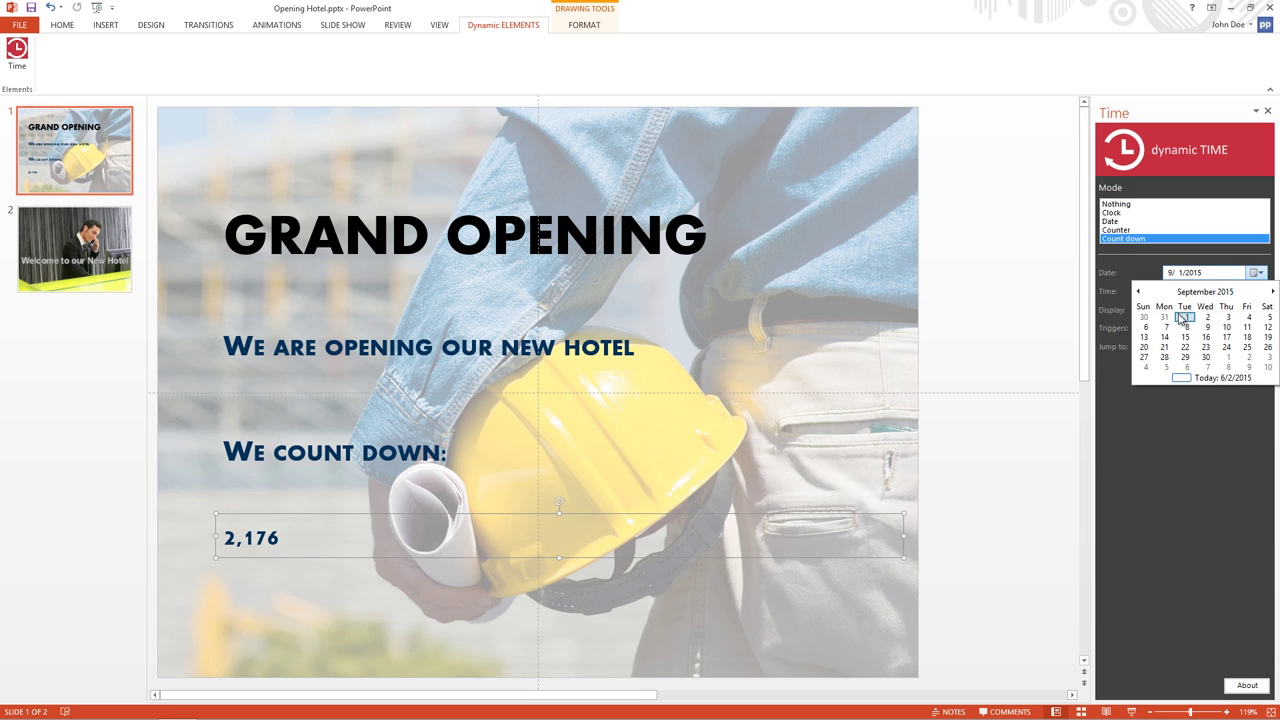
click(1182, 318)
Step: Set the countdown to 10:00 AM, display total seconds, and jump to slide 2 when finished
click(1173, 293)
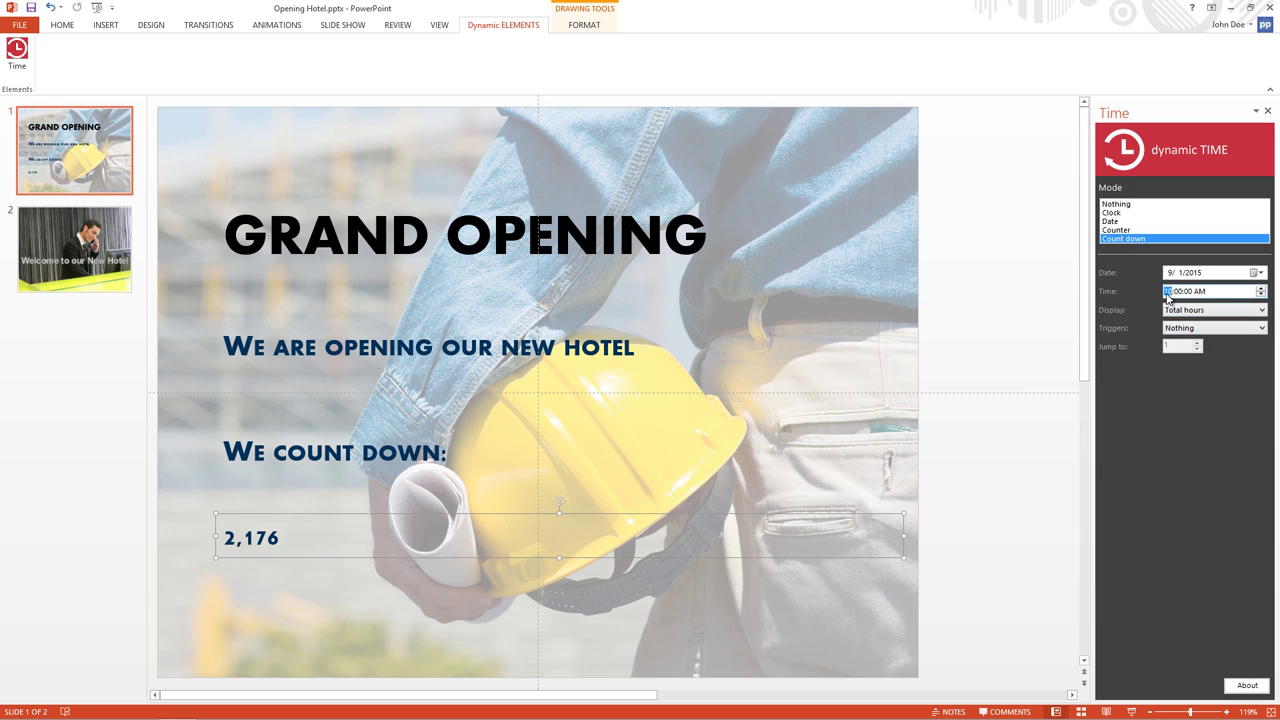
click(1174, 311)
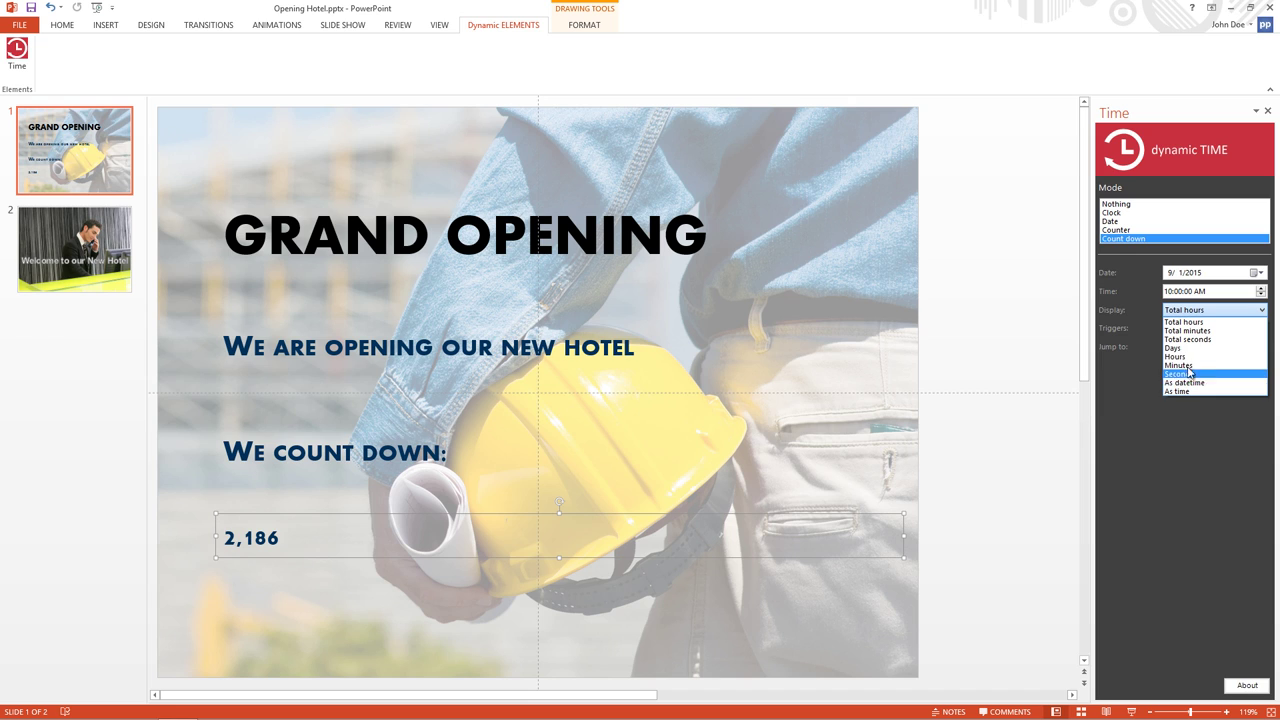
click(1190, 340)
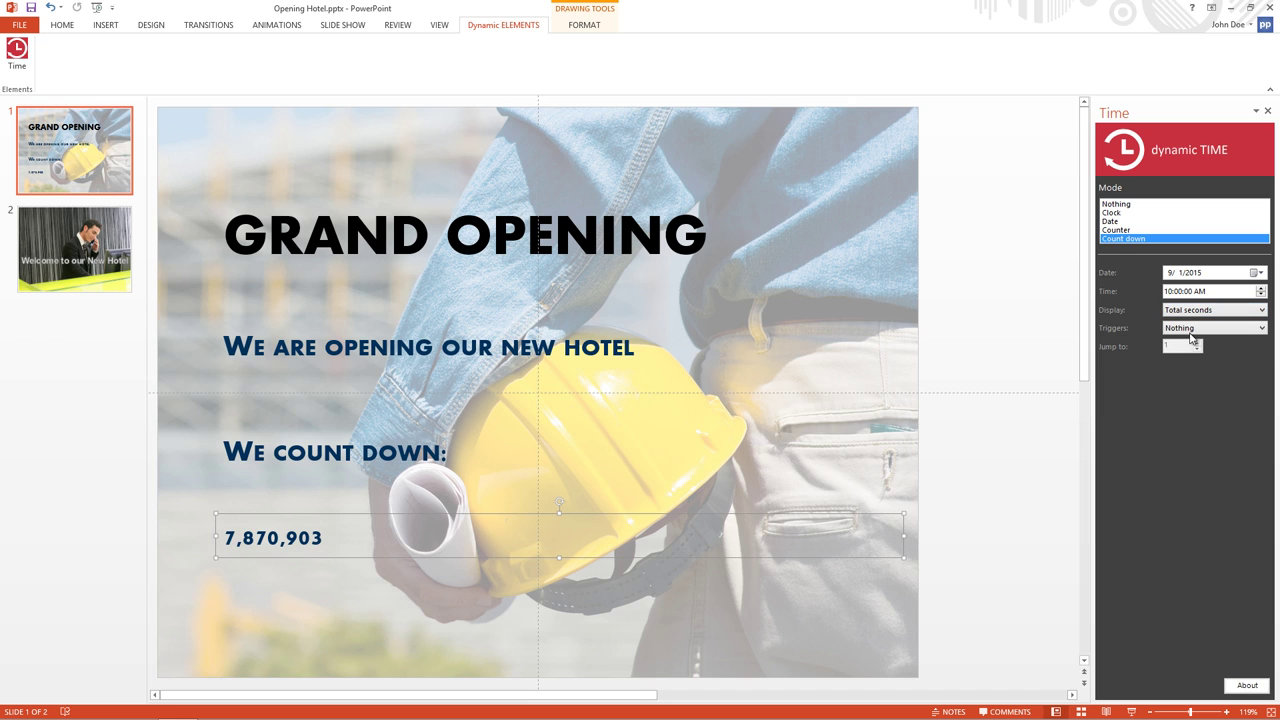
click(1192, 330)
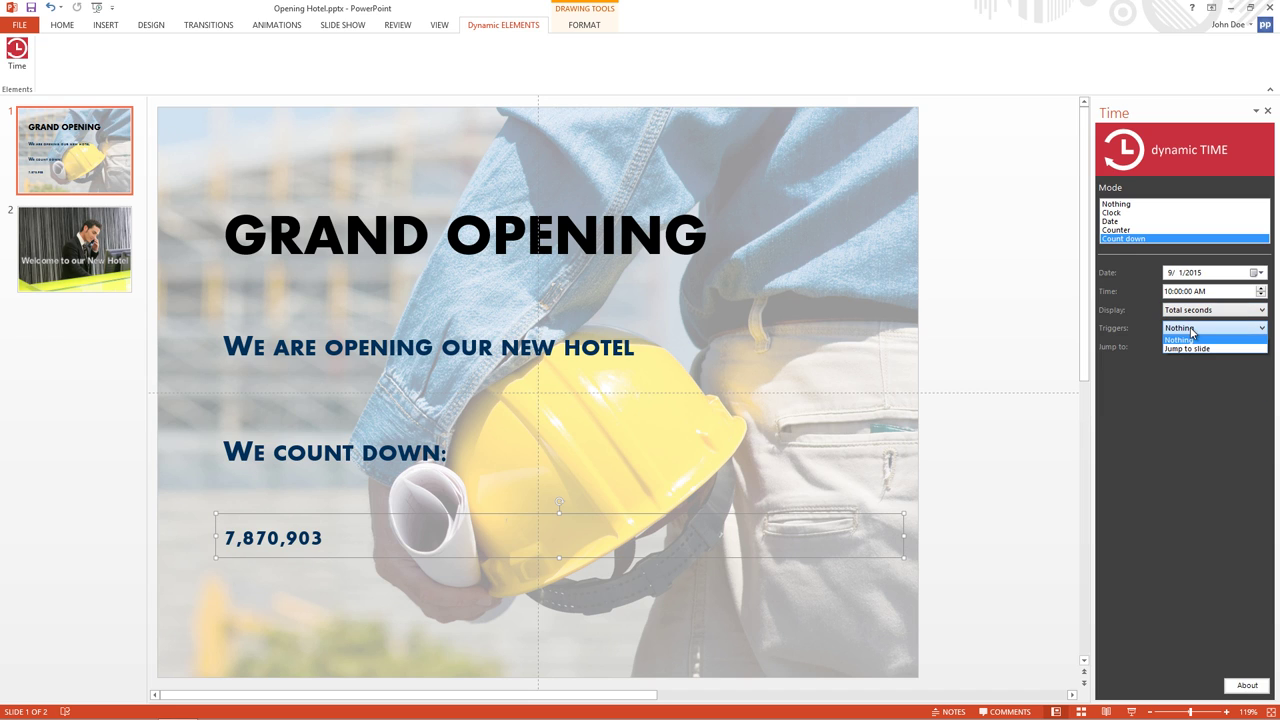
click(1186, 348)
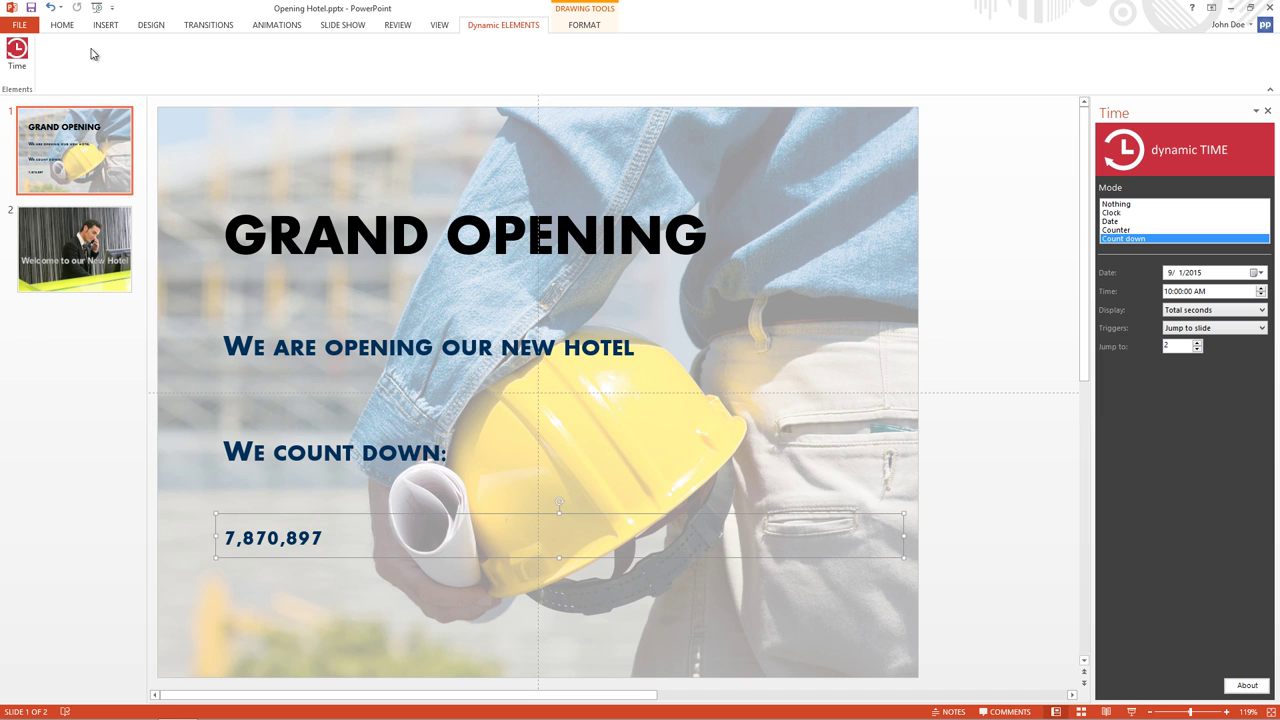
click(58, 28)
click(590, 30)
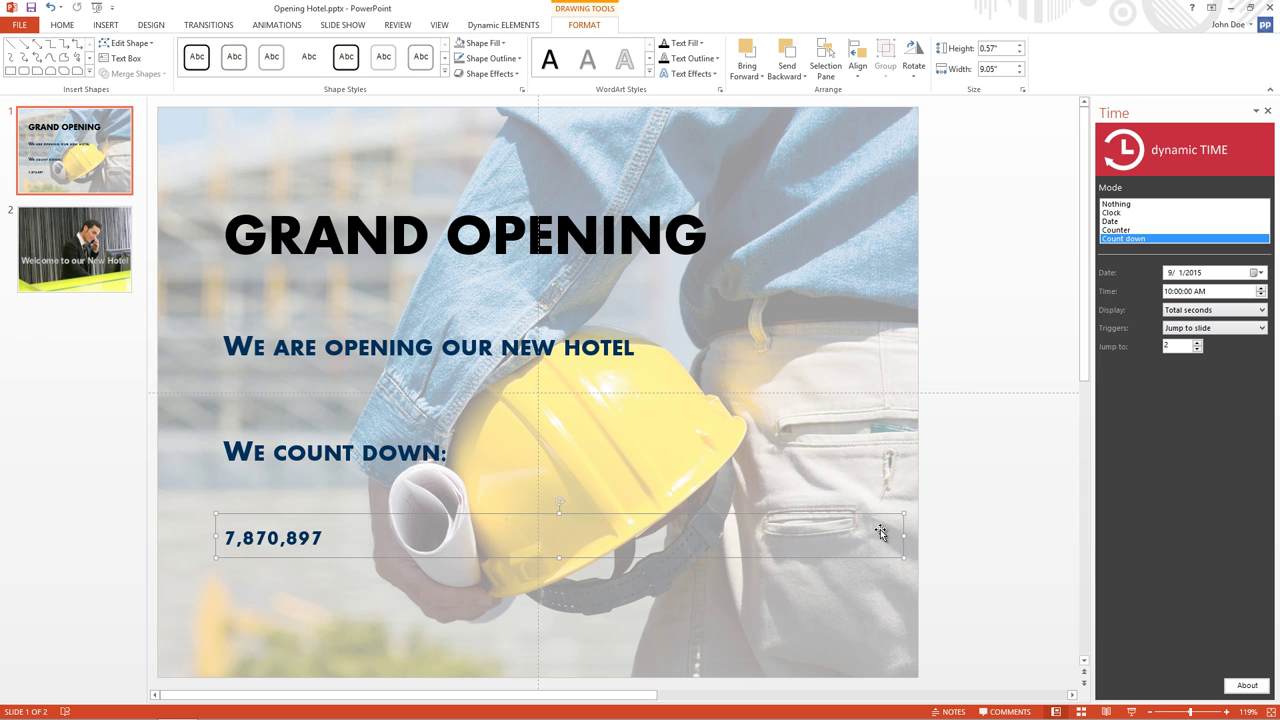
Step: Narrow the countdown text box and right-align its number
mouse_move(905, 541)
mouse_down()
mouse_move(673, 530)
mouse_move(731, 530)
mouse_up()
click(64, 25)
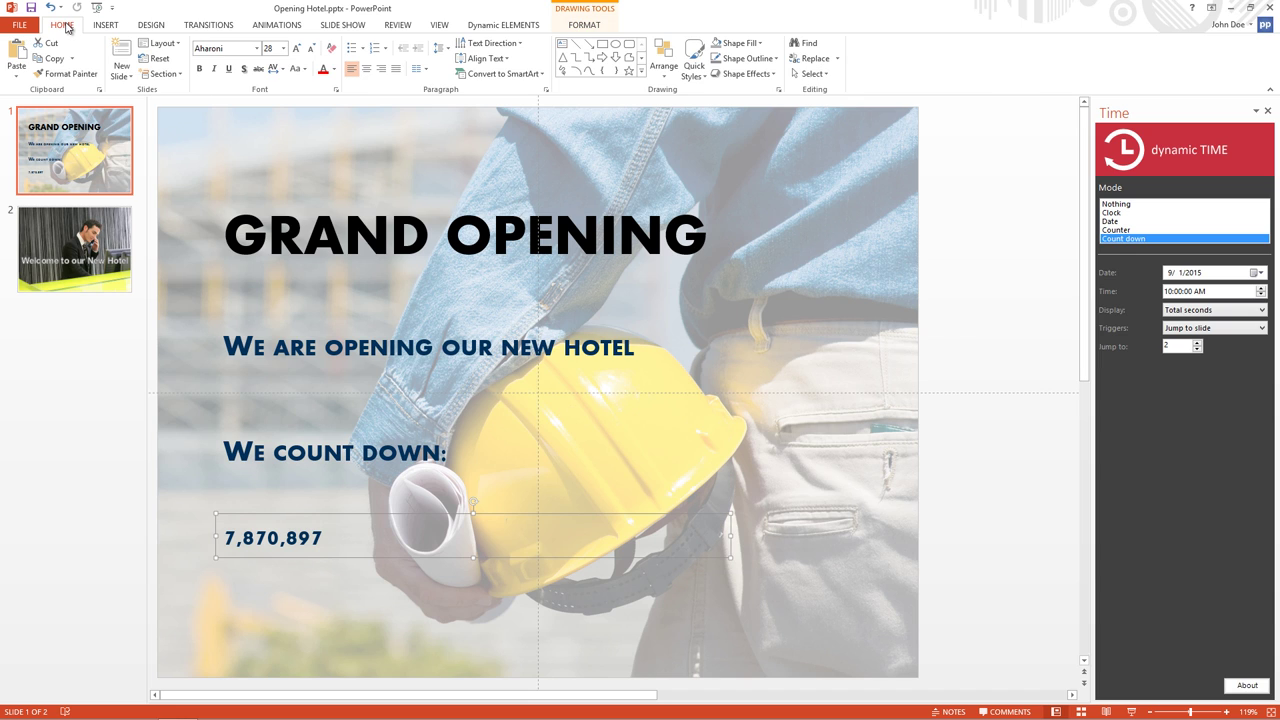
click(381, 68)
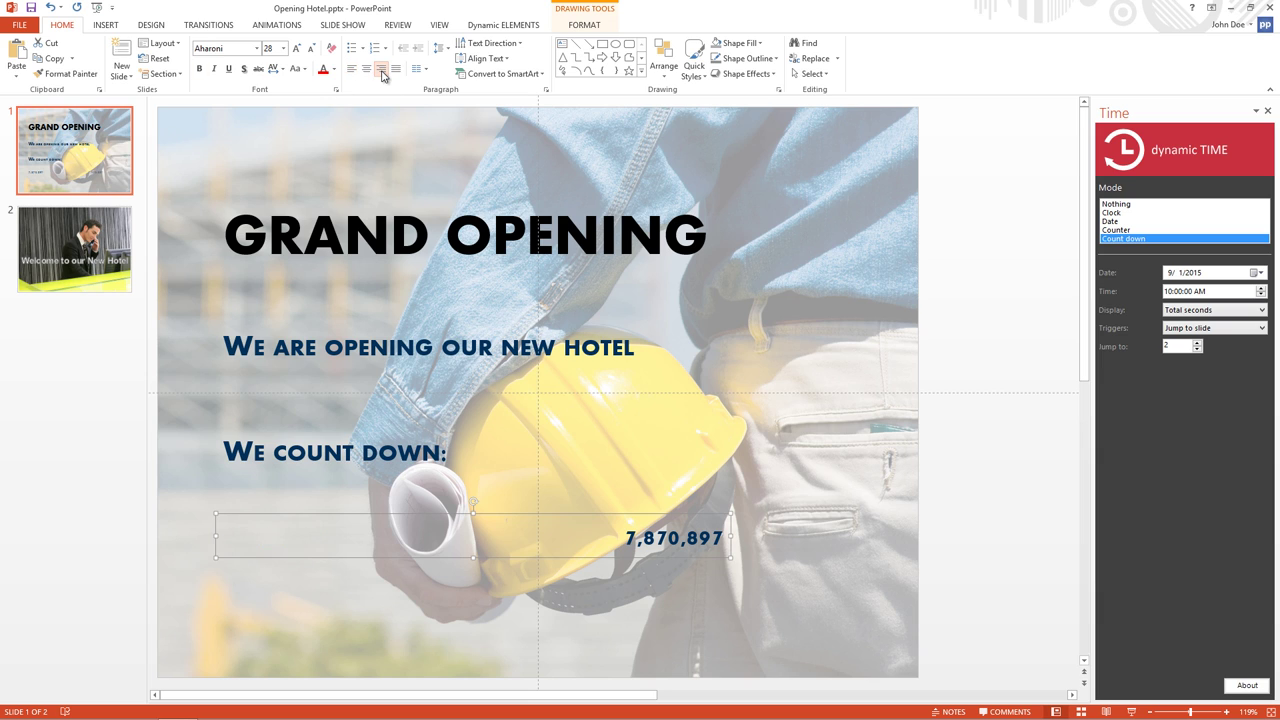
Step: Enlarge the countdown number to 115 pt and nudge the box up beneath 'We count down:'
click(296, 50)
click(296, 50)
click(296, 50)
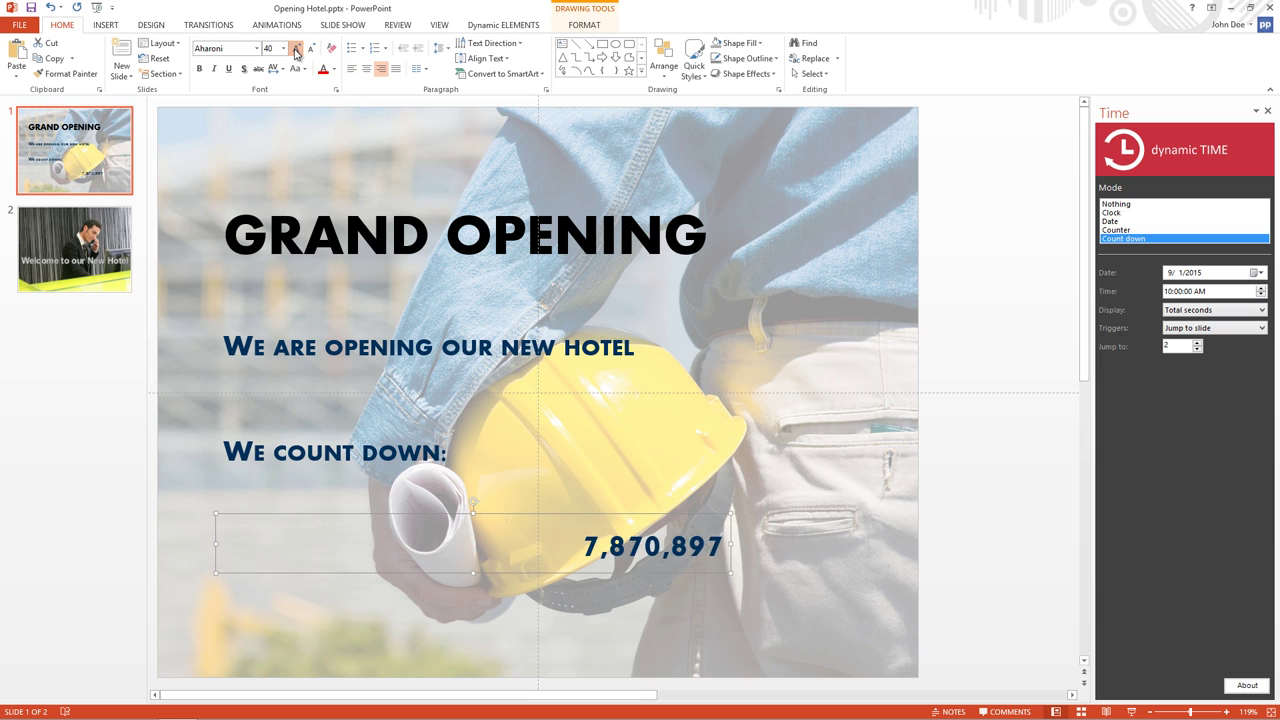
click(296, 50)
click(296, 50)
click(296, 50)
click(296, 50)
click(296, 50)
click(296, 50)
click(296, 50)
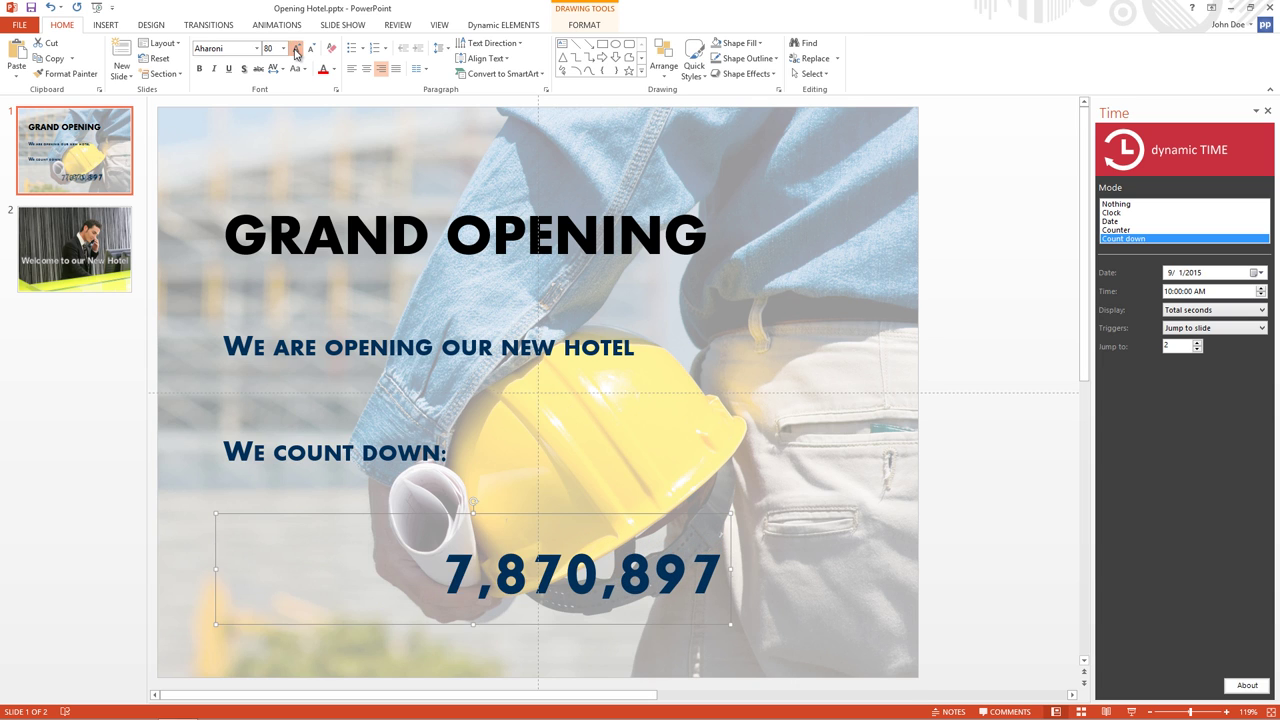
click(296, 50)
click(296, 50)
click(296, 50)
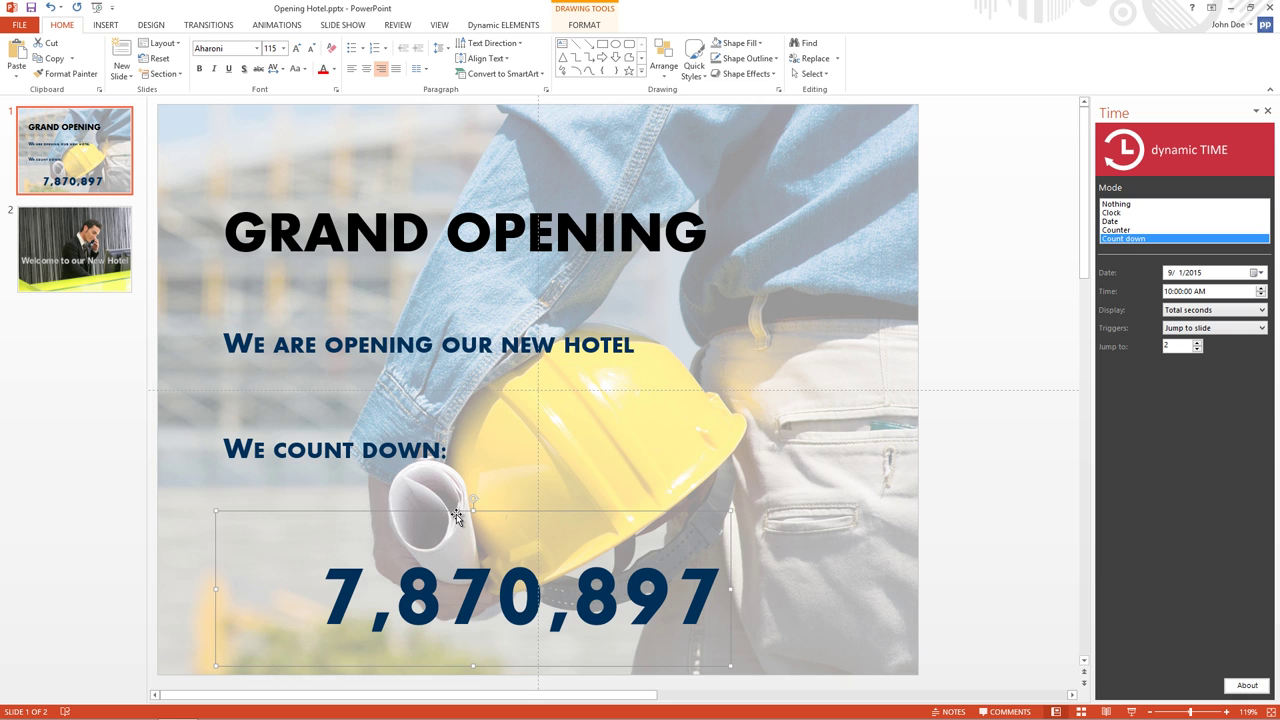
drag(455, 510, 458, 484)
Step: Paste a copy of the 'We count down:' text box and narrow it
click(424, 449)
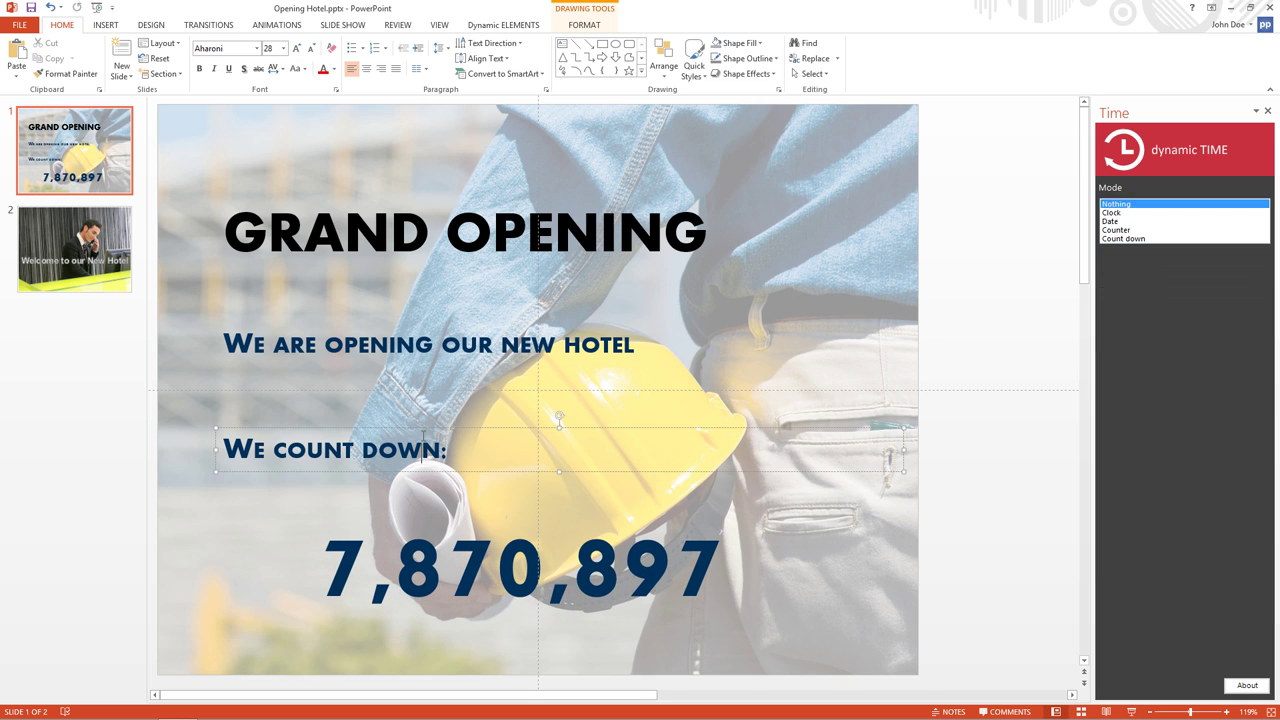
right_click(422, 429)
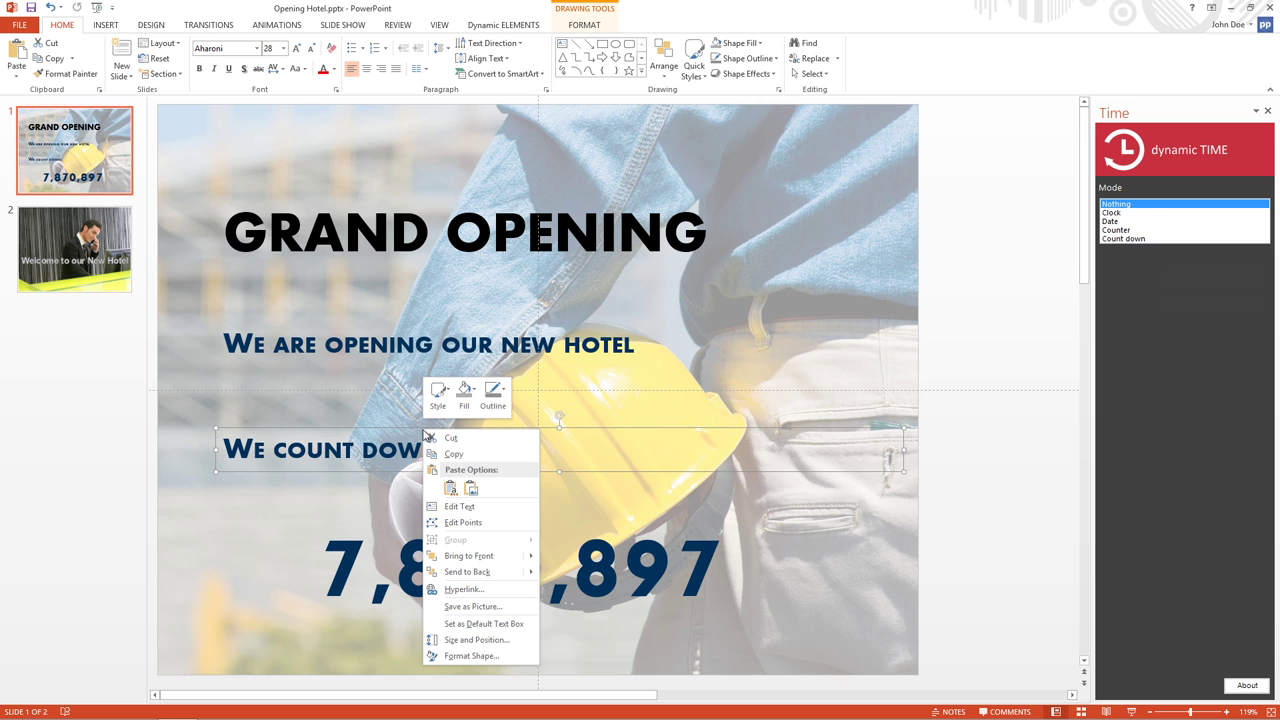
click(440, 455)
click(505, 498)
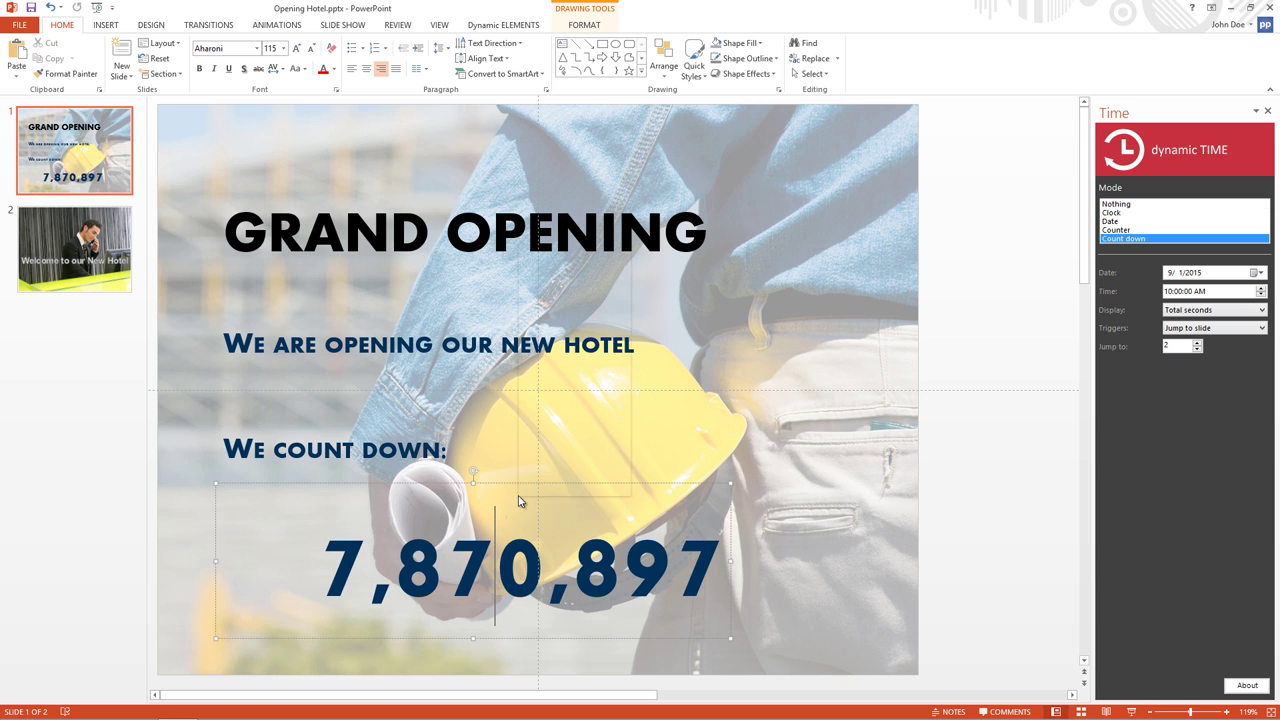
right_click(518, 498)
key(Escape)
right_click(758, 551)
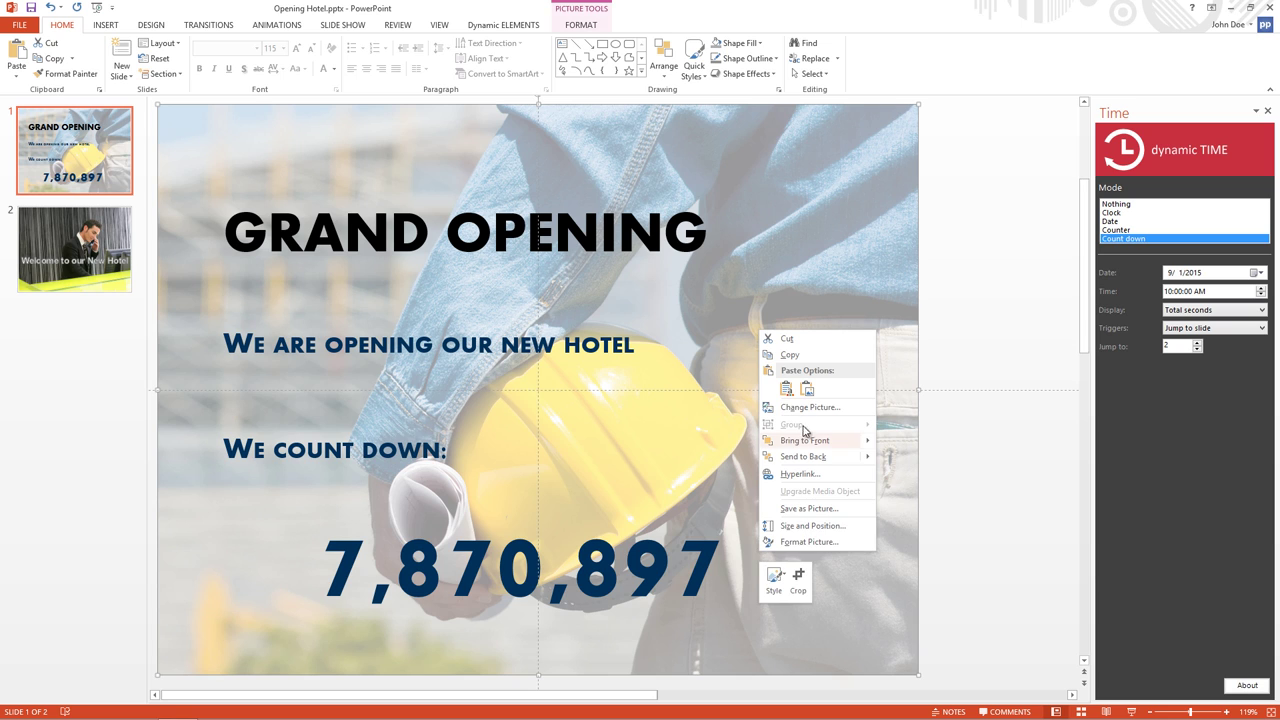
click(783, 389)
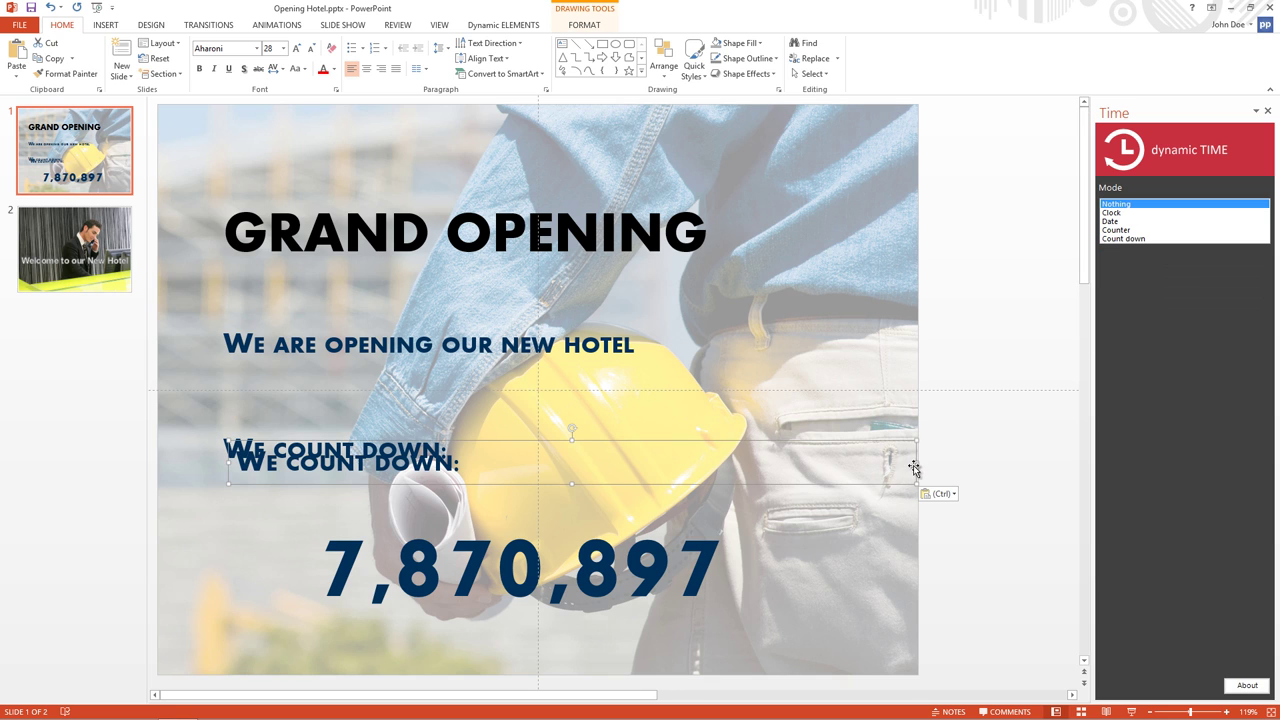
mouse_move(890, 464)
mouse_down()
mouse_move(532, 464)
mouse_move(912, 551)
mouse_up()
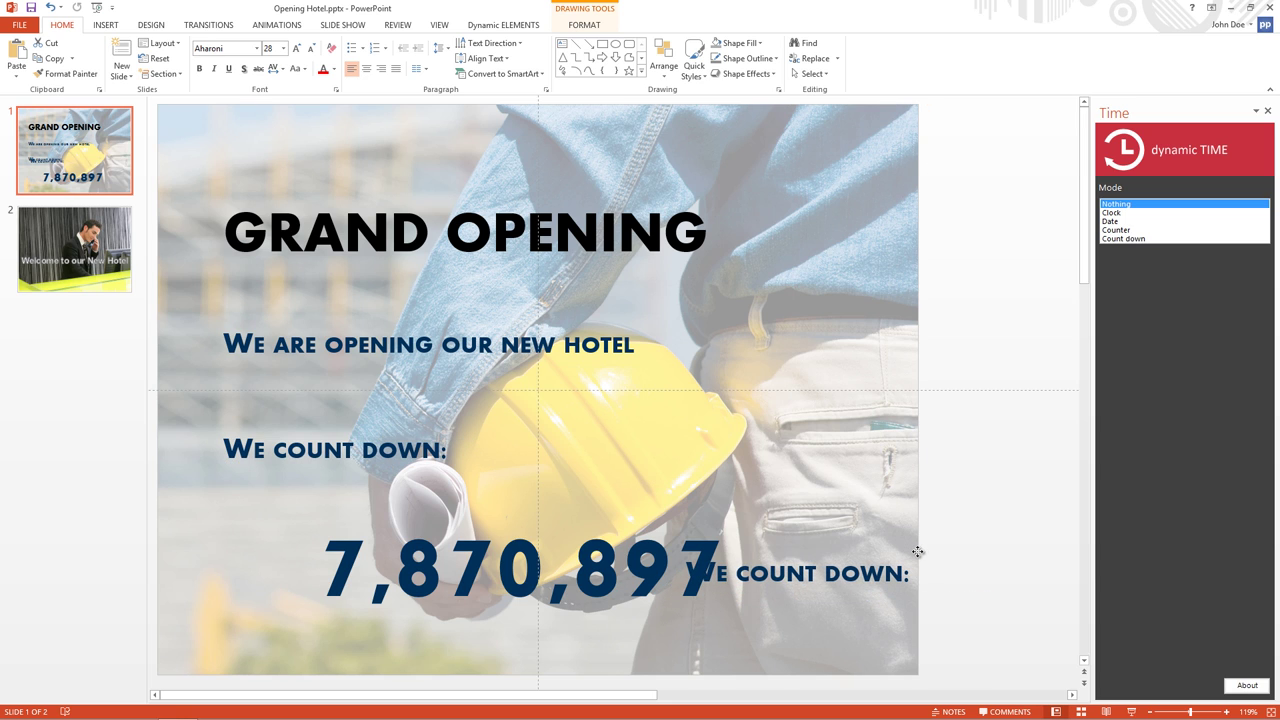
Step: Change the copy's text to 'seconds' and position it right of the countdown number
triple_click(882, 577)
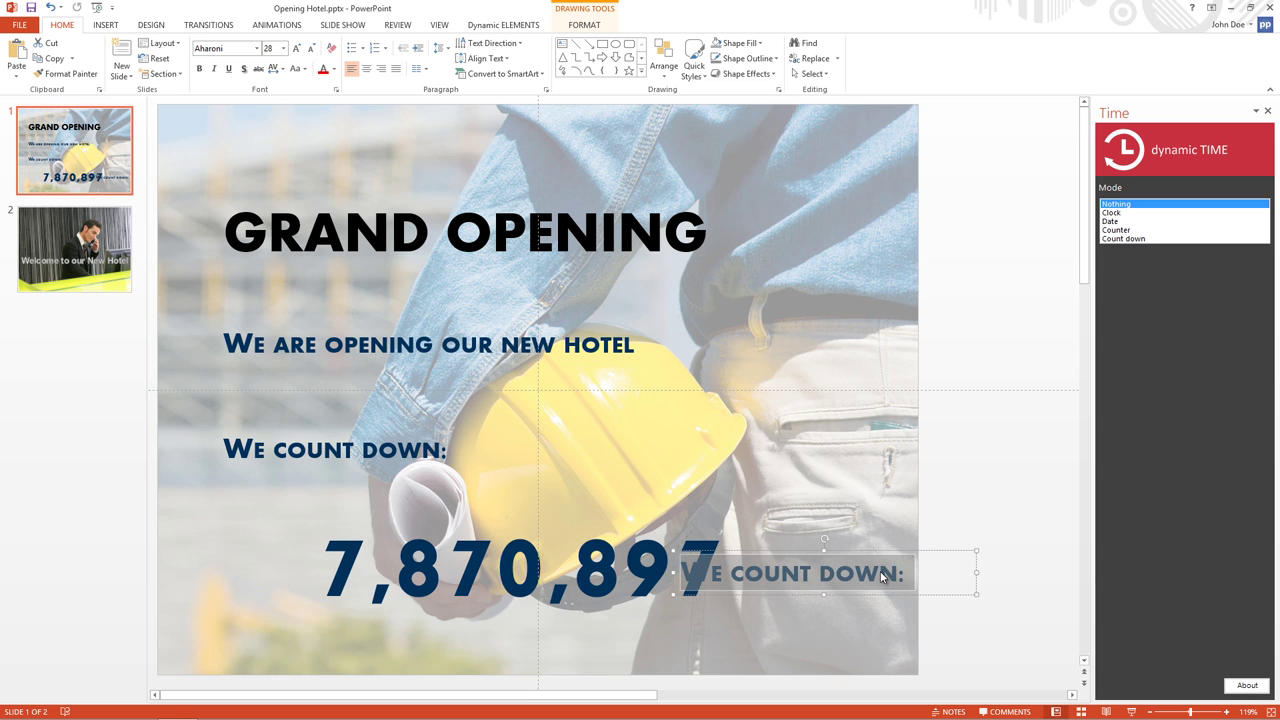
text(sec)
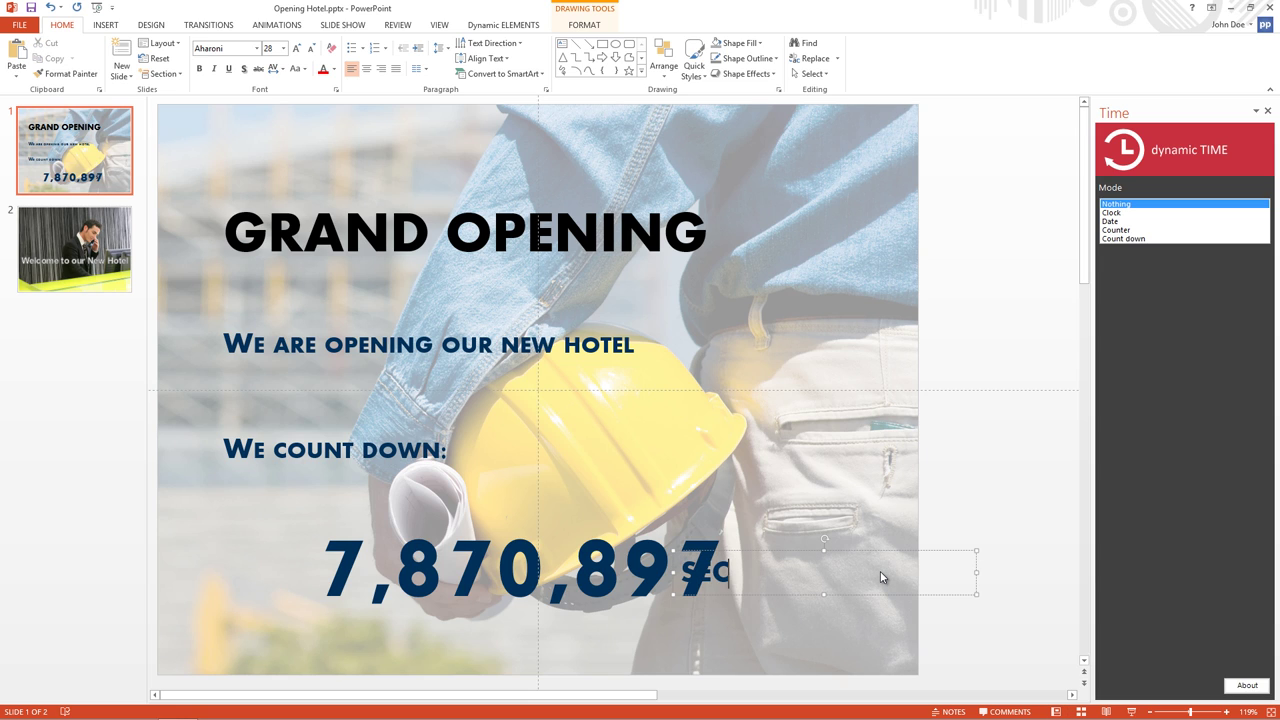
text(onds)
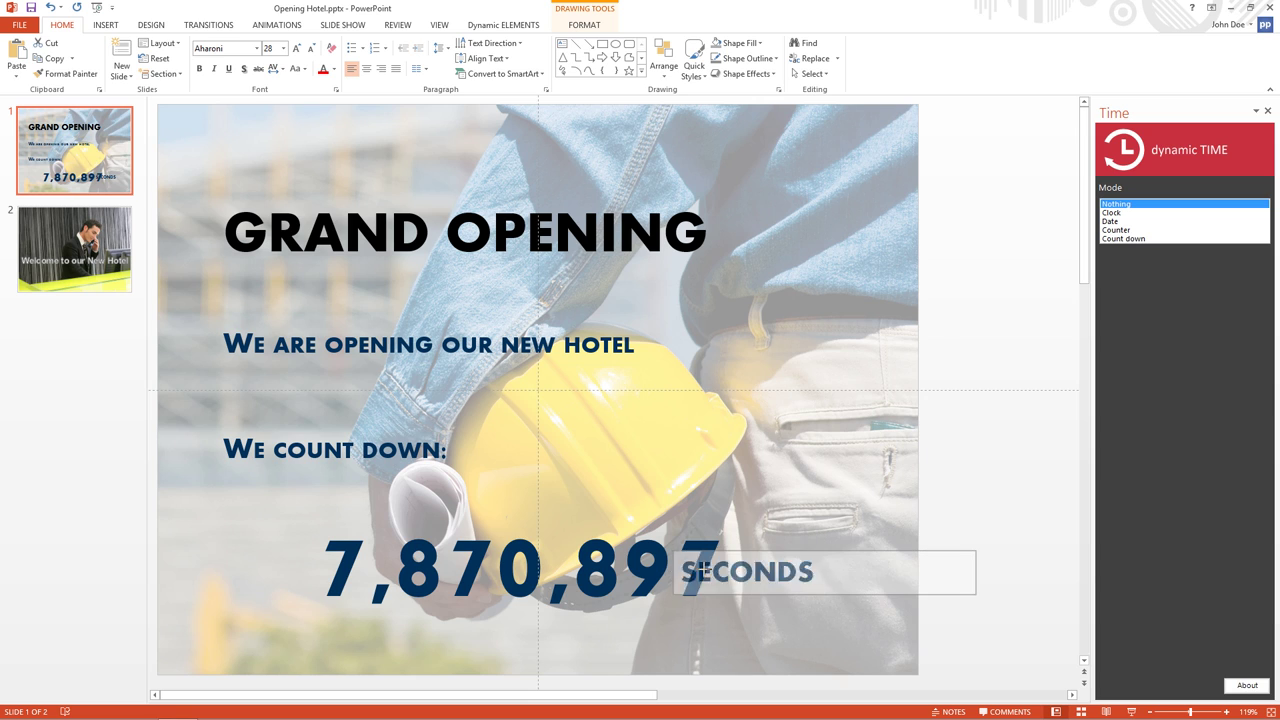
drag(672, 571, 744, 571)
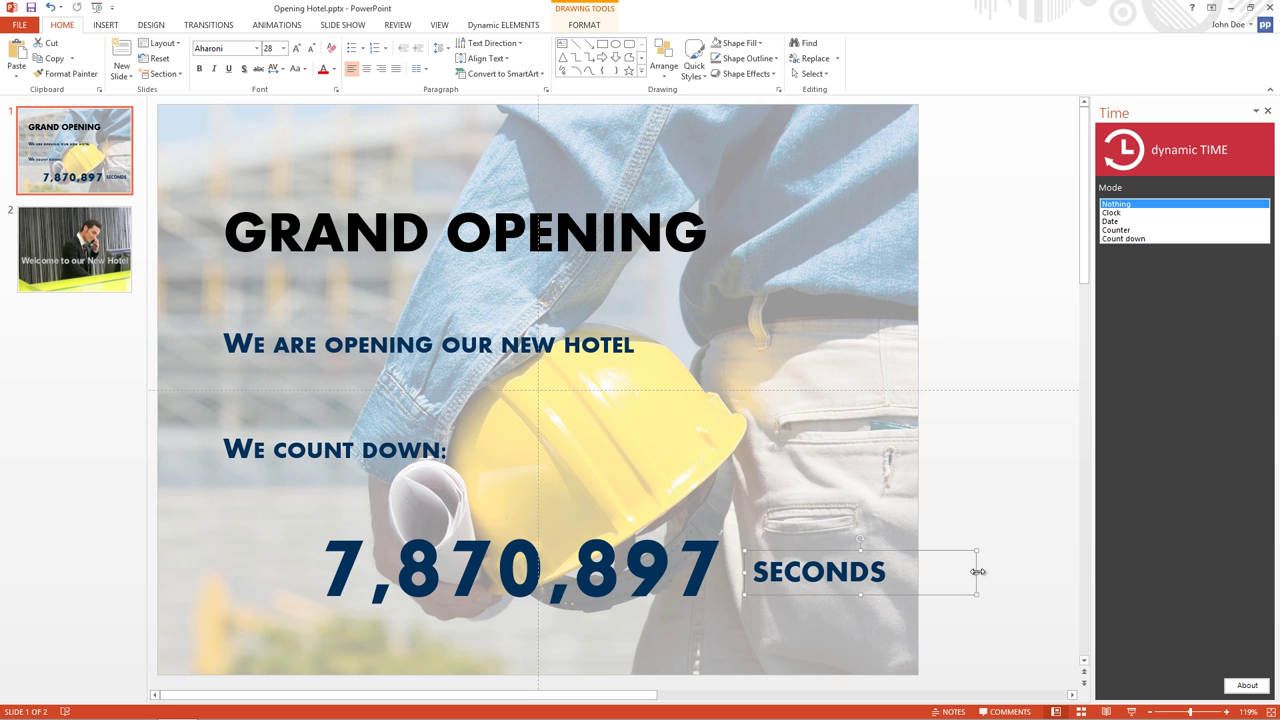
drag(976, 571, 914, 572)
click(974, 574)
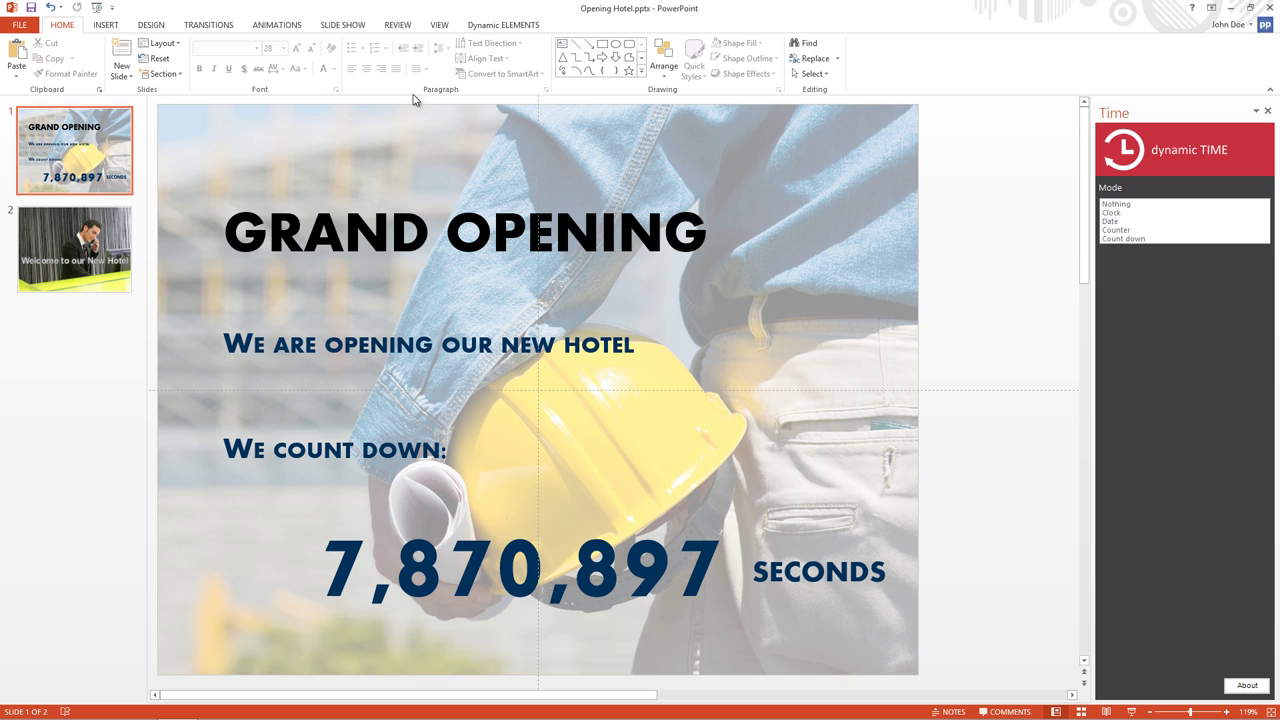
Step: Start the slide show from the beginning, showing the live 7,870,897 SECONDS countdown
click(344, 25)
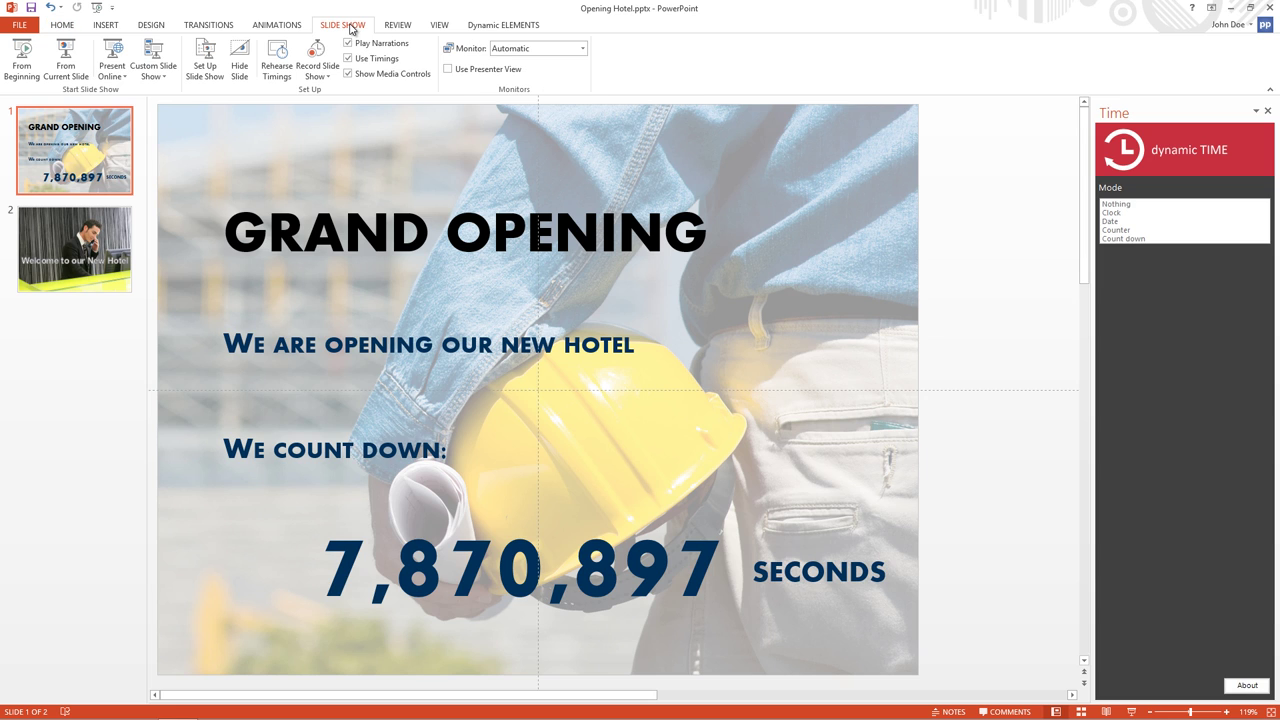
click(22, 56)
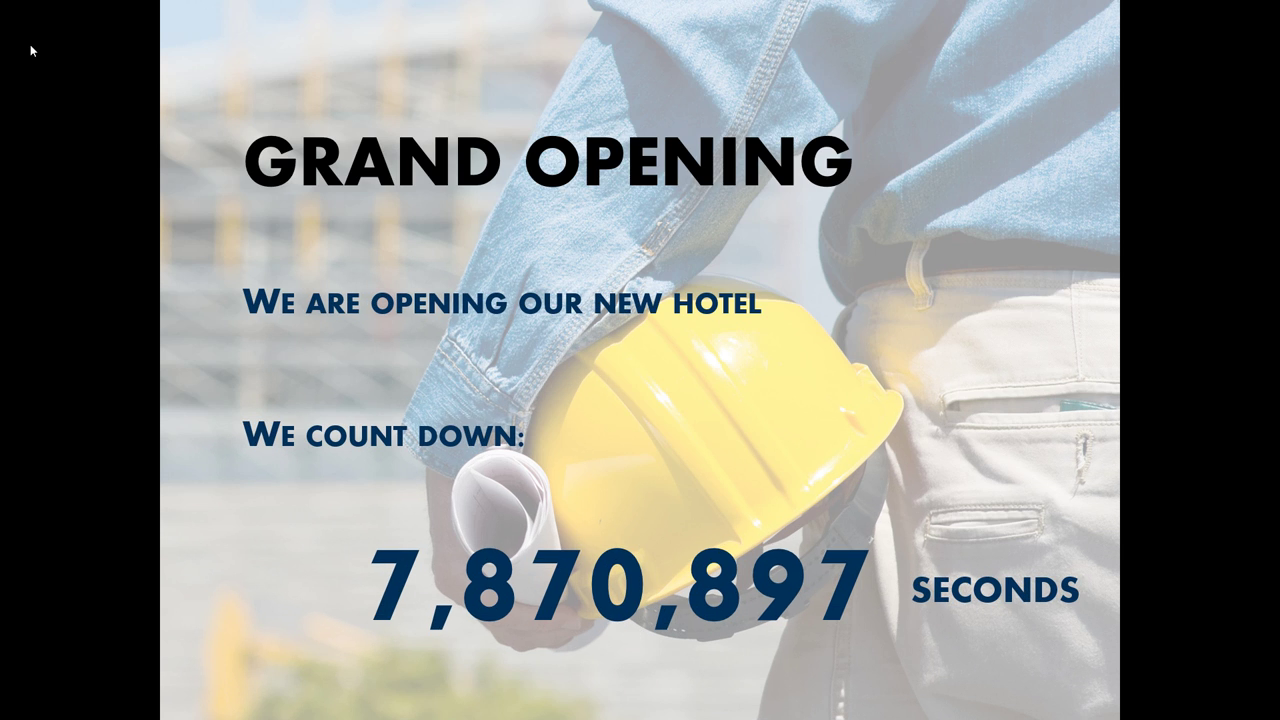